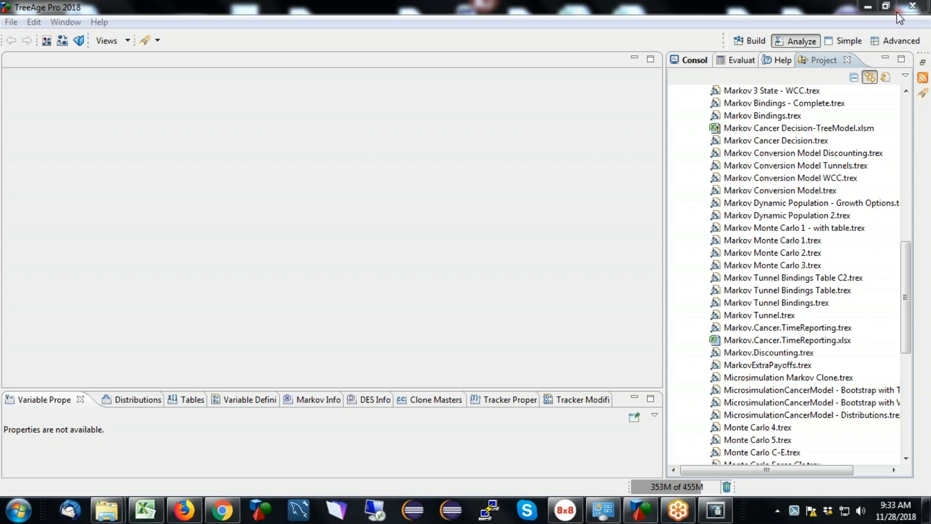
Step: Open the Markov Cancer Decision.trex model and minimize the project pane to give the tree more room
{"action": "double_click", "coordinate": [774, 142]}
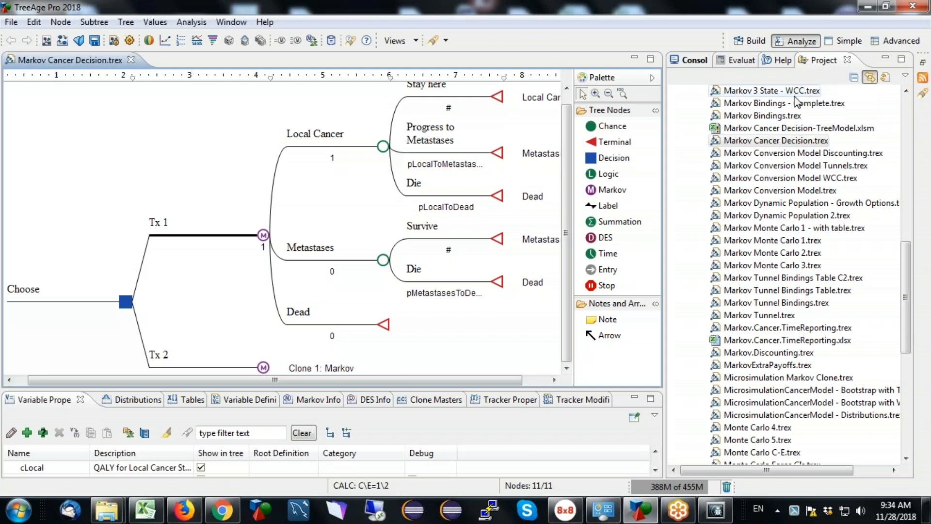
{"action": "left_click", "coordinate": [885, 58]}
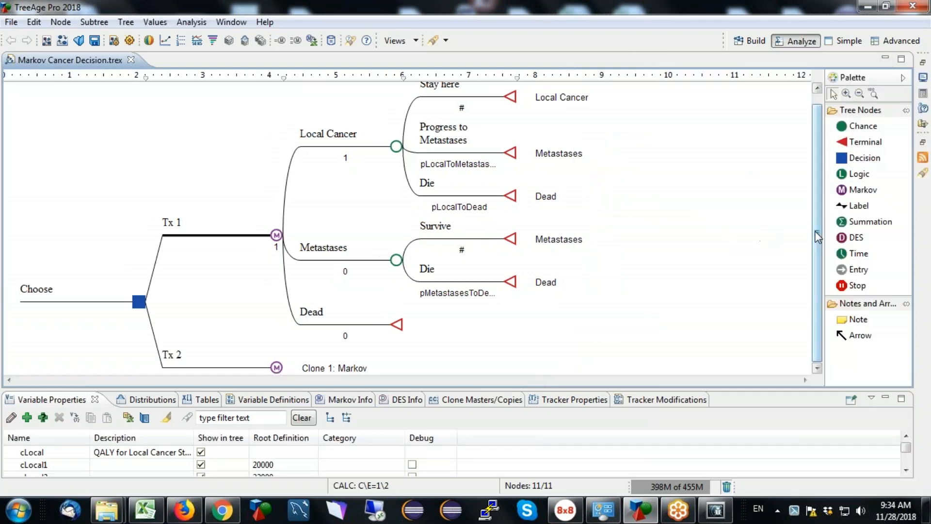
{"action": "left_click_drag", "start_coordinate": [817, 225], "coordinate": [816, 215]}
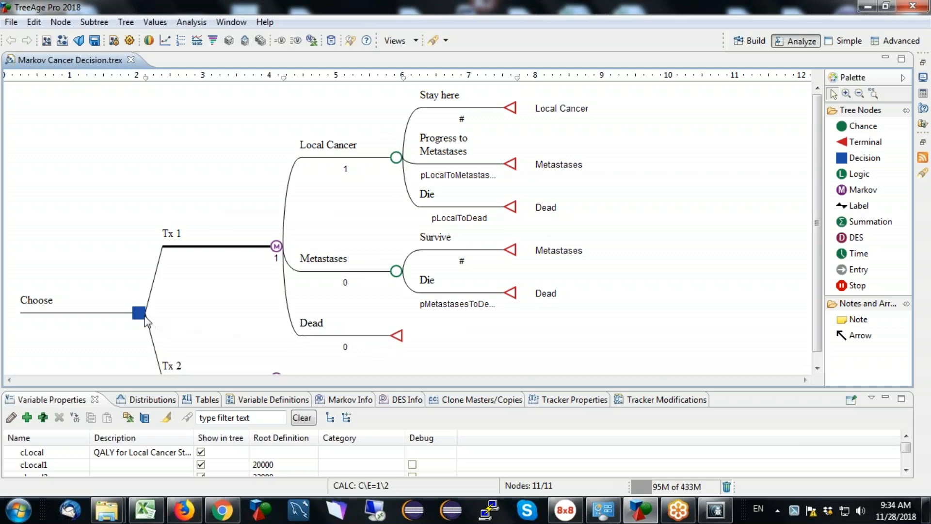
Step: Run the cost-effectiveness rankings for the whole model, review the two strategies against the tree, and close the report
{"action": "left_click", "coordinate": [181, 41]}
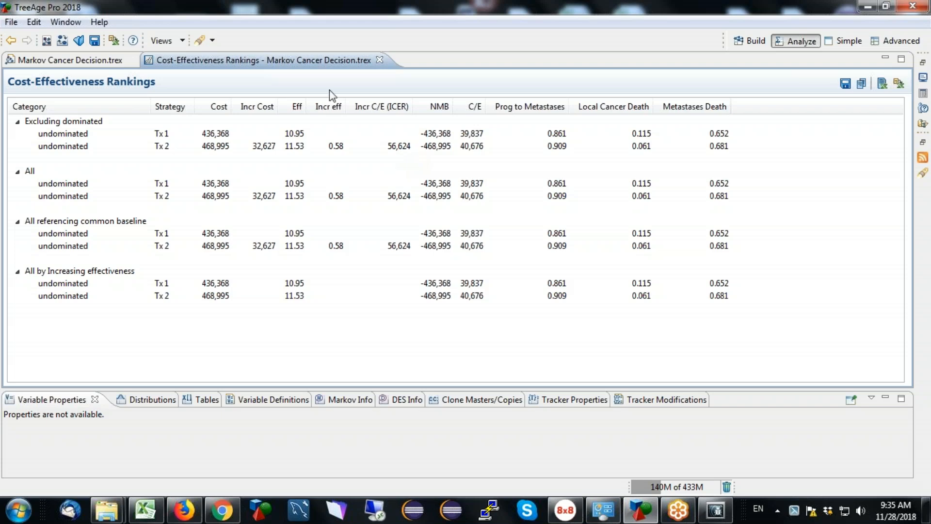
{"action": "left_click", "coordinate": [70, 58]}
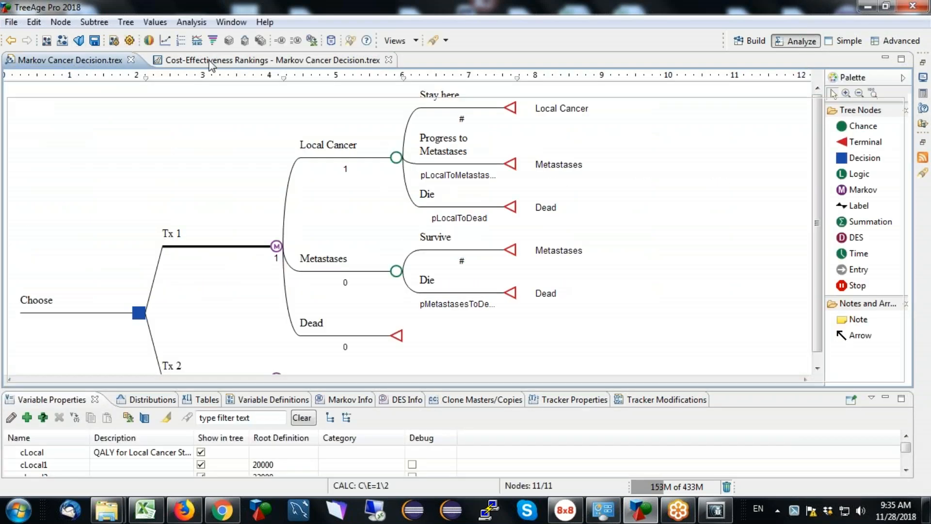
{"action": "left_click", "coordinate": [213, 65]}
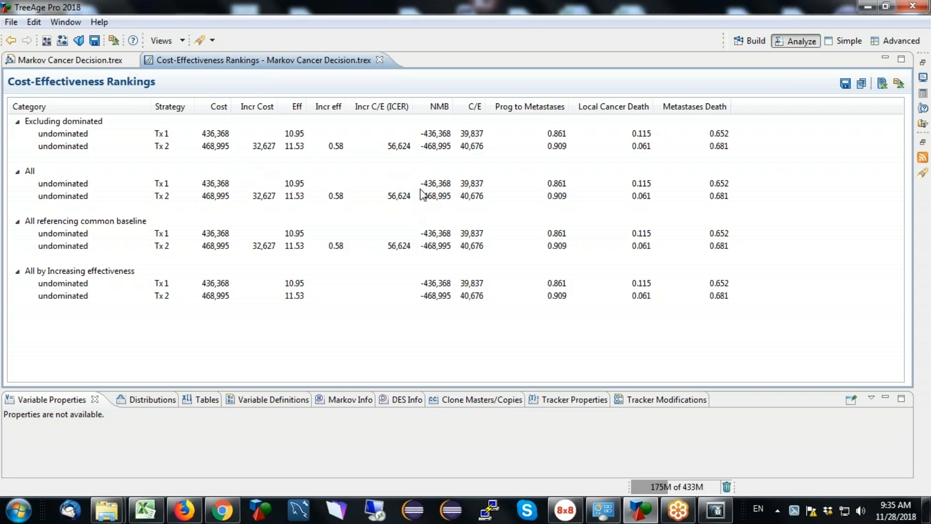
{"action": "left_click", "coordinate": [380, 61]}
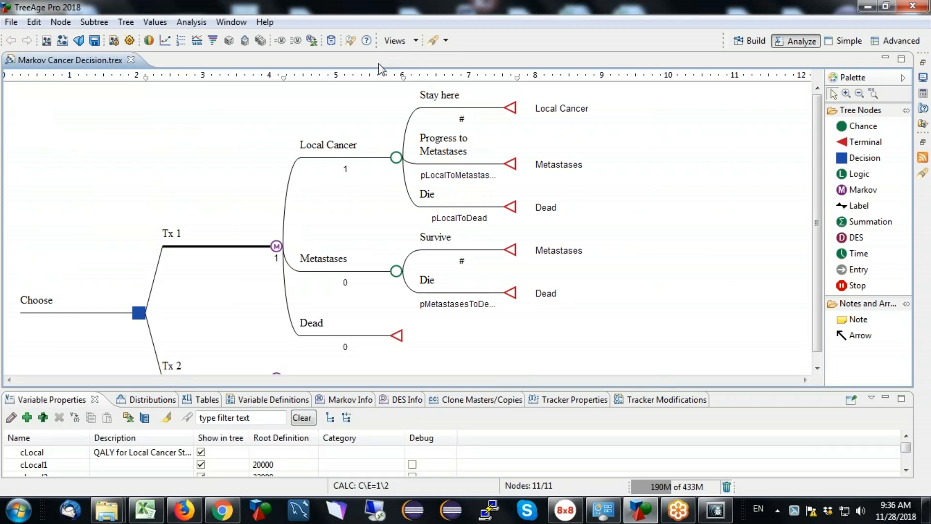
Step: Run the extended Markov Cohort report on the Tx 1 Markov node
{"action": "scroll", "coordinate": [819, 214], "scroll_direction": "down", "scroll_amount": 1}
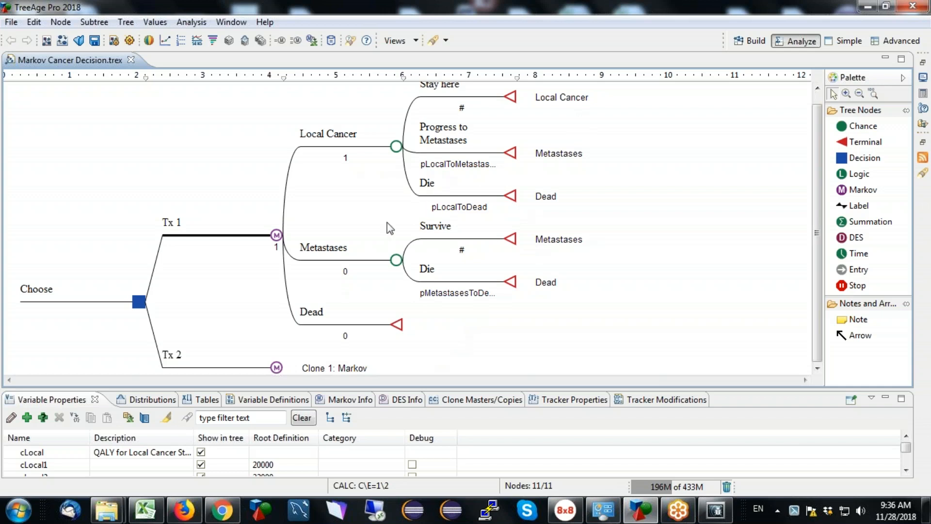
{"action": "left_click", "coordinate": [276, 236]}
{"action": "left_click", "coordinate": [277, 368]}
{"action": "left_click", "coordinate": [277, 237]}
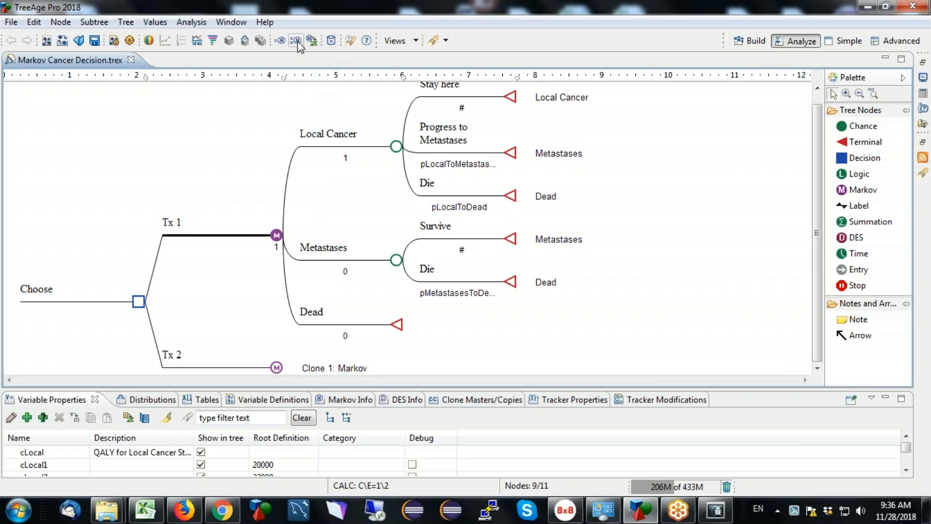
{"action": "left_click", "coordinate": [192, 22]}
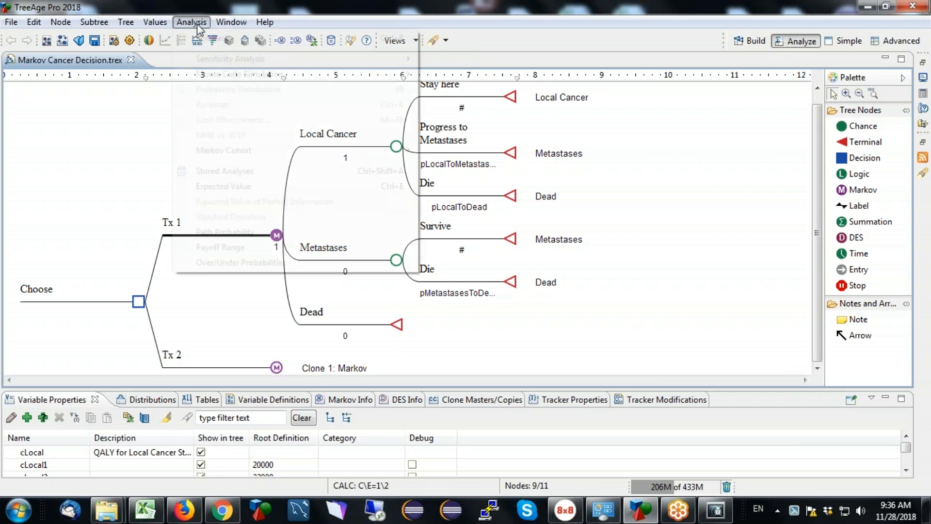
{"action": "mouse_move", "coordinate": [318, 152]}
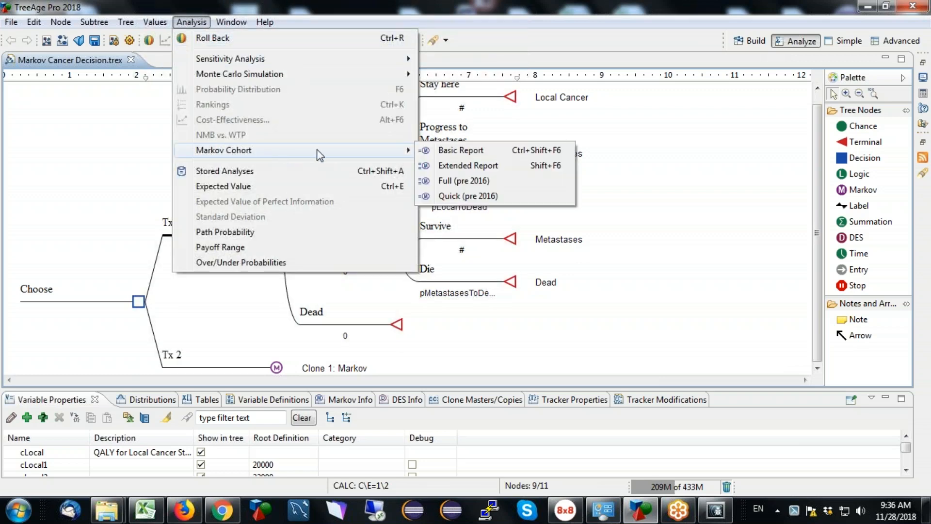
{"action": "left_click", "coordinate": [436, 165]}
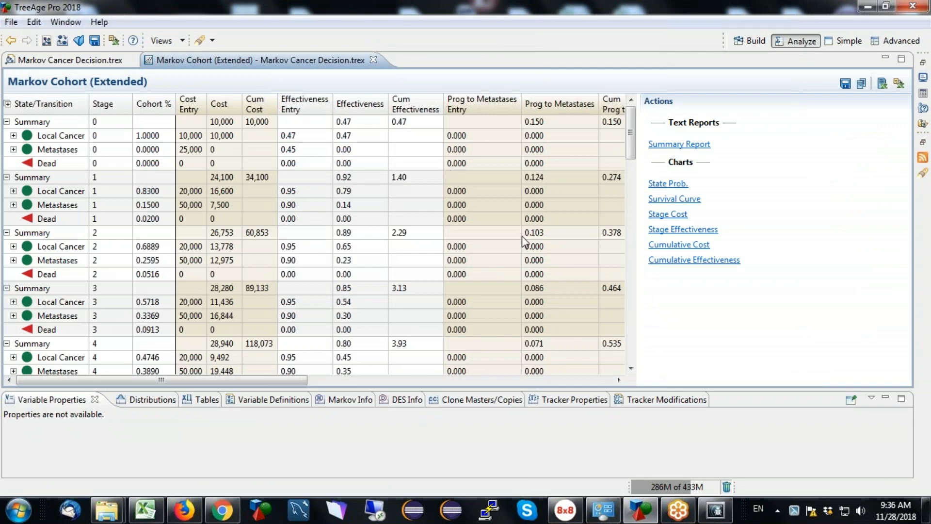
Step: Arrange the cohort report side by side with the tree and collapse the node palette so the Markov states fit
{"action": "left_click_drag", "start_coordinate": [638, 286], "coordinate": [883, 291]}
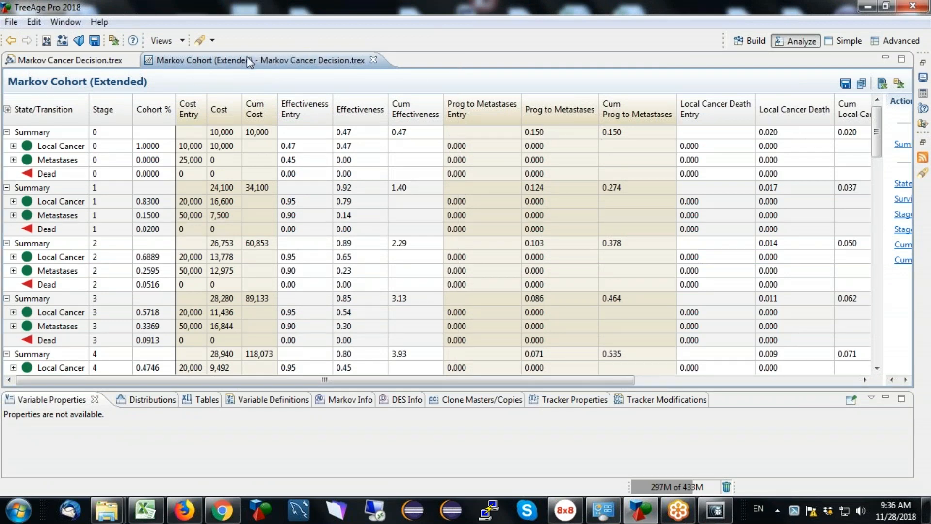
{"action": "left_click_drag", "start_coordinate": [246, 56], "coordinate": [721, 251]}
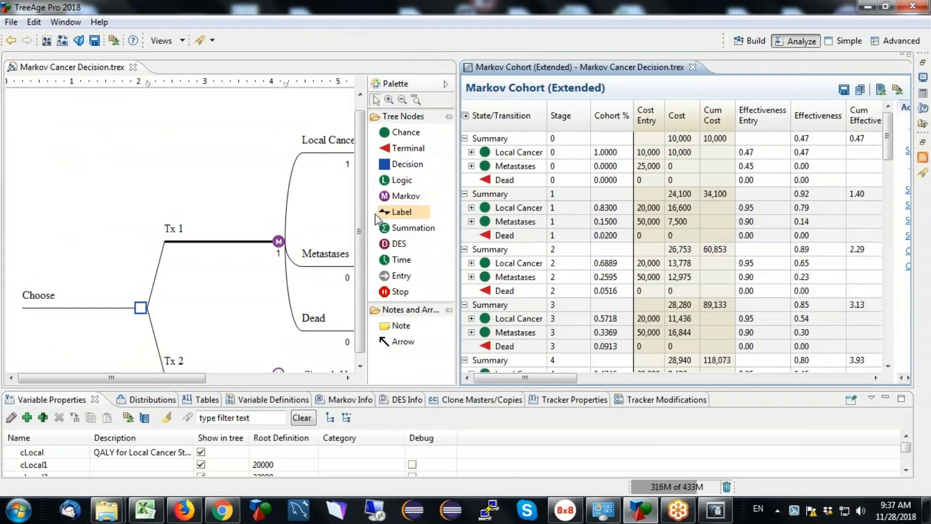
{"action": "left_click", "coordinate": [446, 85]}
{"action": "left_click_drag", "start_coordinate": [292, 378], "coordinate": [408, 387]}
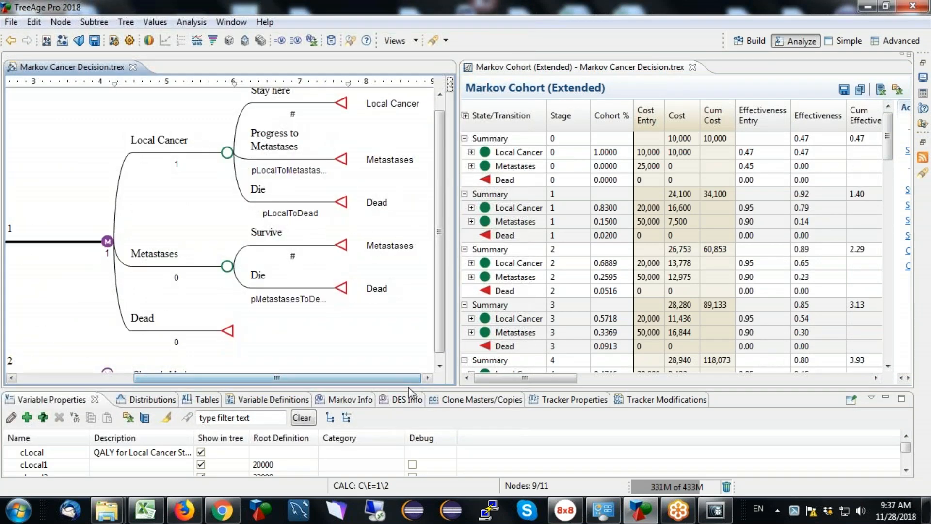
{"action": "left_click_drag", "start_coordinate": [437, 218], "coordinate": [438, 164]}
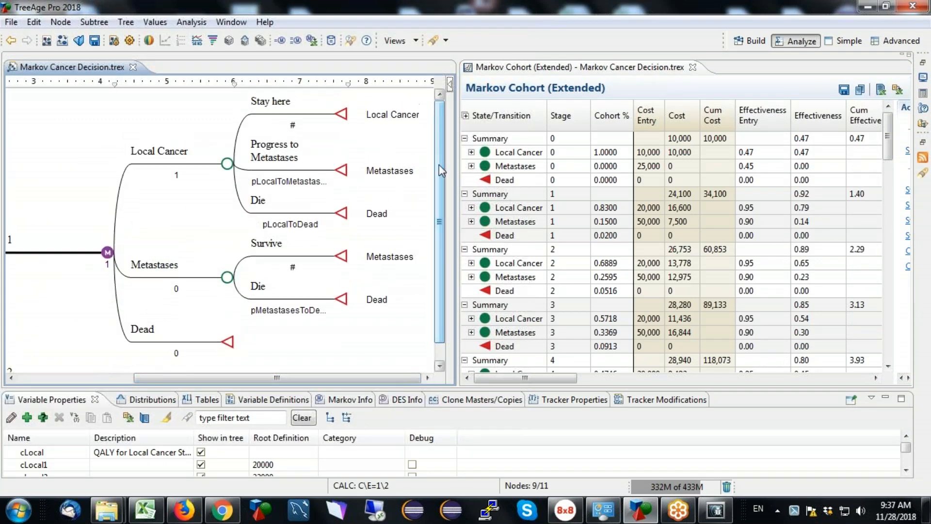
Step: Expand the stage 0 Local Cancer and Metastases rows in the cohort report and compare their transitions with the tree's branches
{"action": "left_click", "coordinate": [470, 151]}
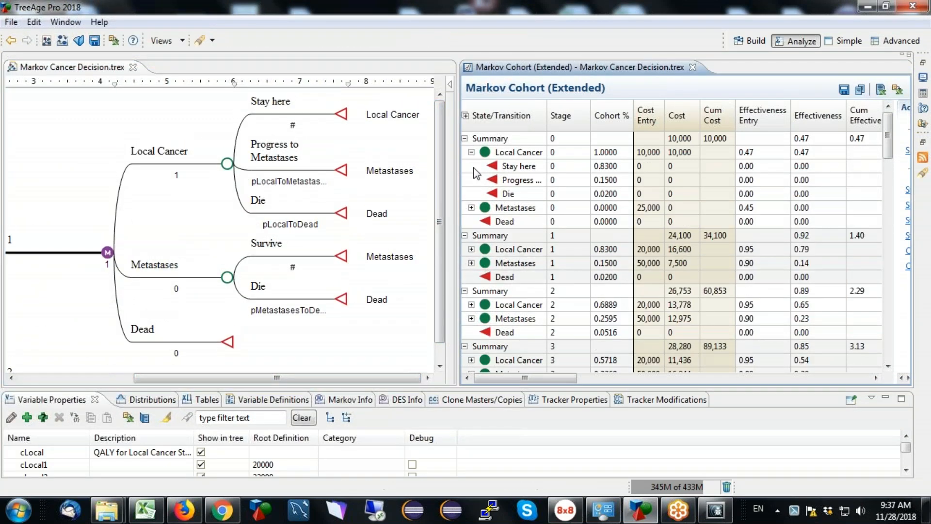
{"action": "left_click", "coordinate": [471, 208]}
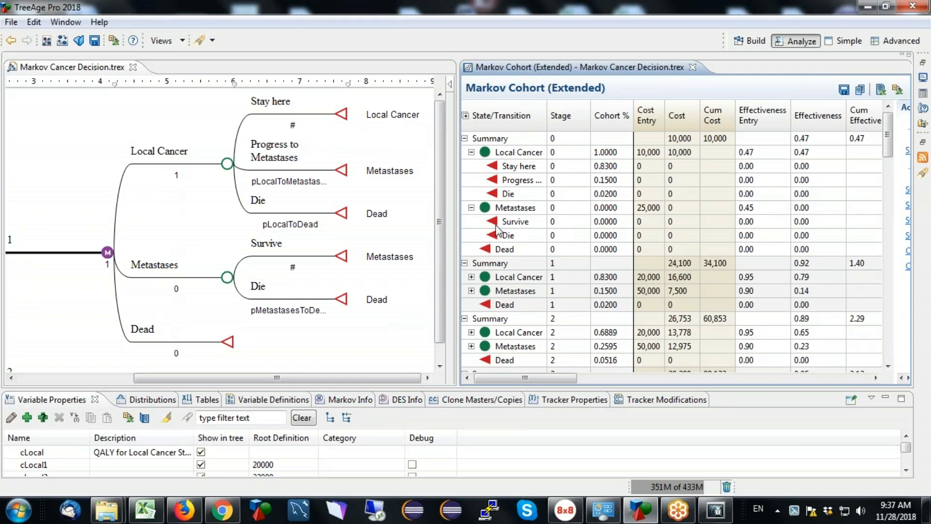
{"action": "left_click", "coordinate": [471, 152]}
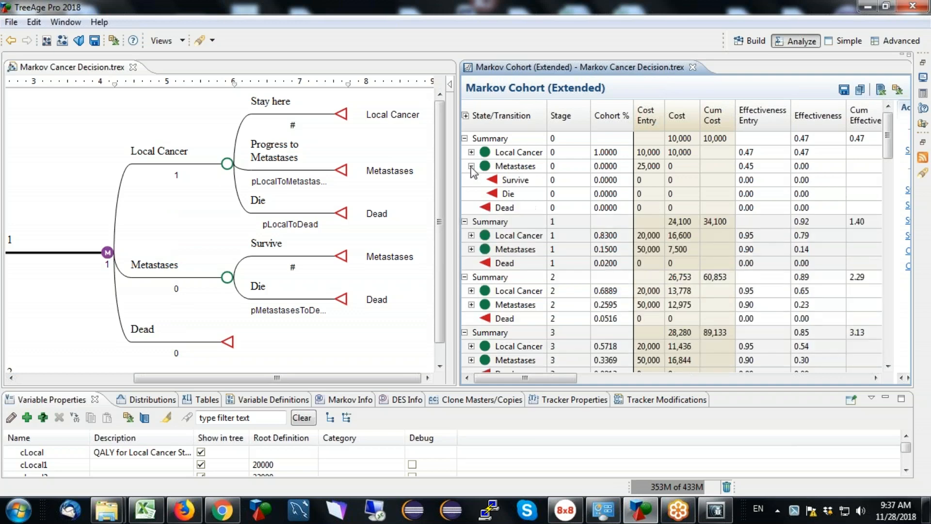
{"action": "left_click", "coordinate": [471, 166]}
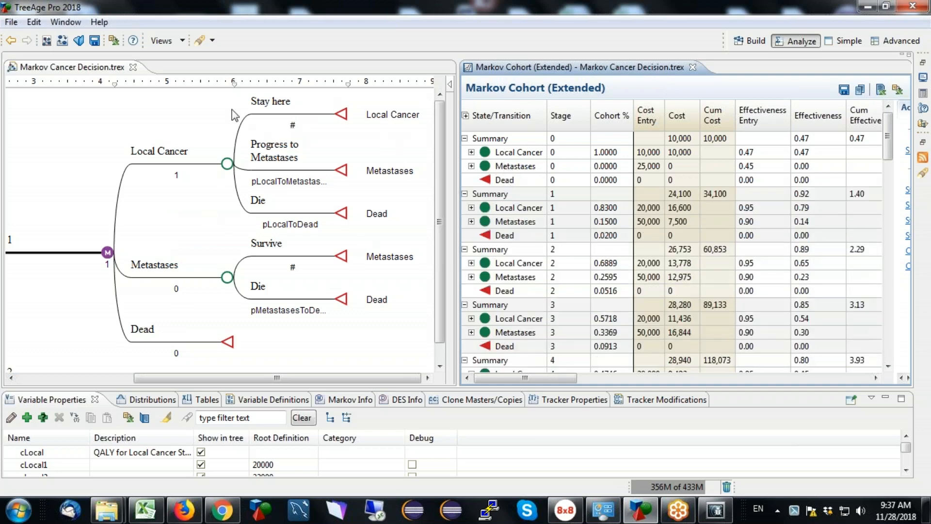
{"action": "left_click", "coordinate": [471, 152]}
{"action": "left_click", "coordinate": [471, 207]}
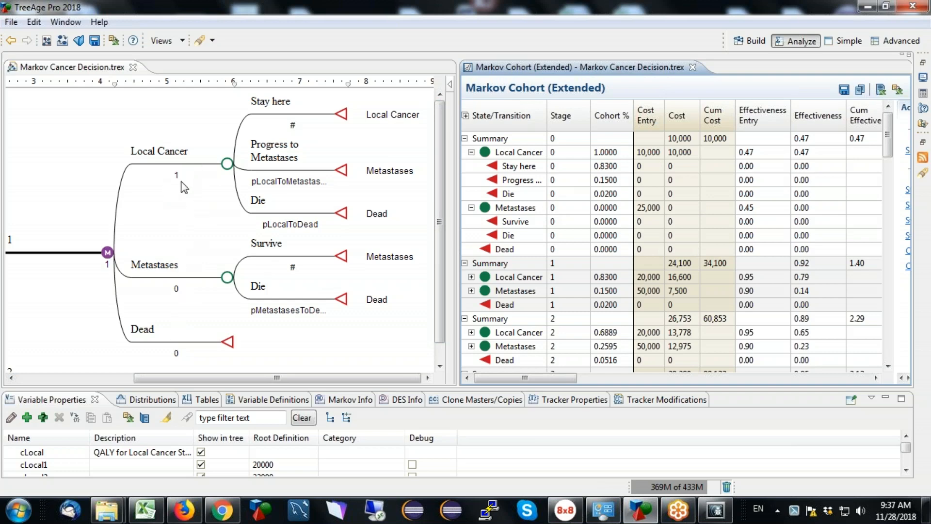
{"action": "left_click", "coordinate": [471, 152]}
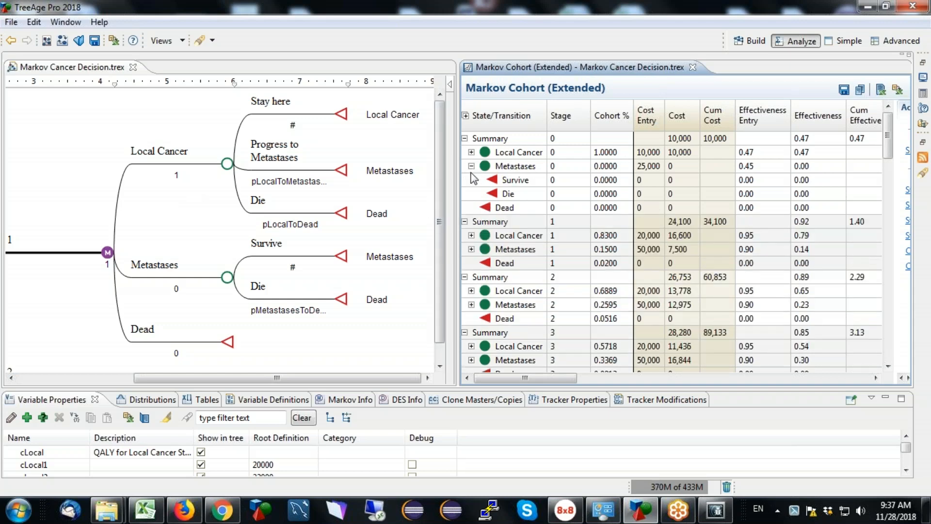
{"action": "left_click", "coordinate": [471, 166]}
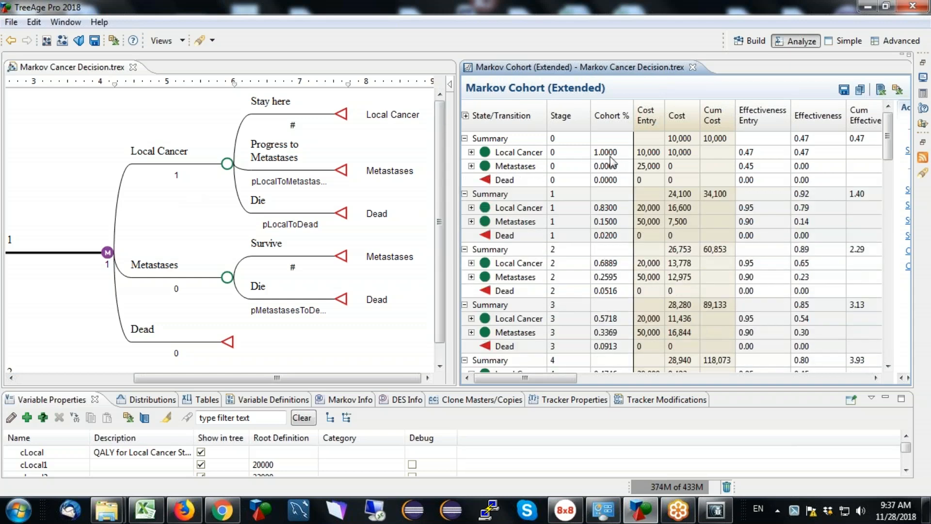
{"action": "left_click", "coordinate": [471, 152]}
{"action": "left_click", "coordinate": [470, 208]}
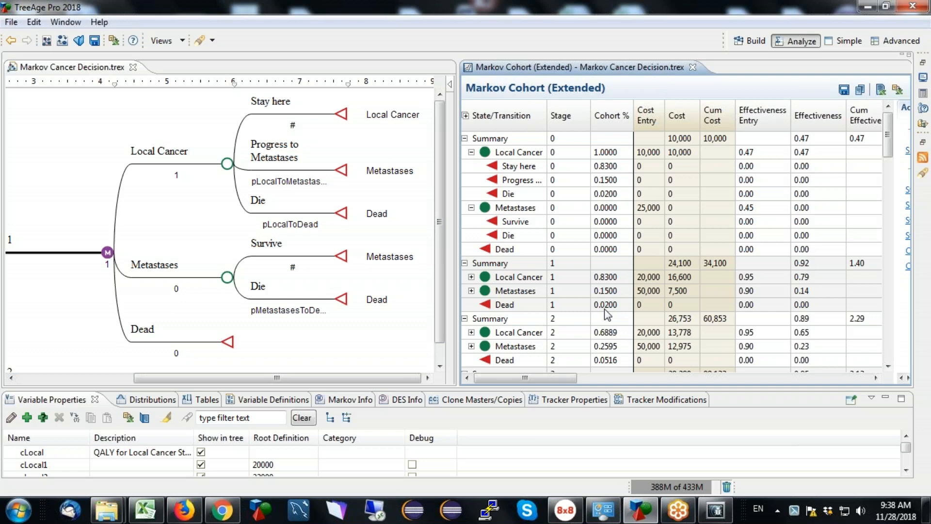
Step: Expand the stage 1 Local Cancer row, then select the tree's Local Cancer node and check its cost and effectiveness variable definitions
{"action": "left_click", "coordinate": [471, 277]}
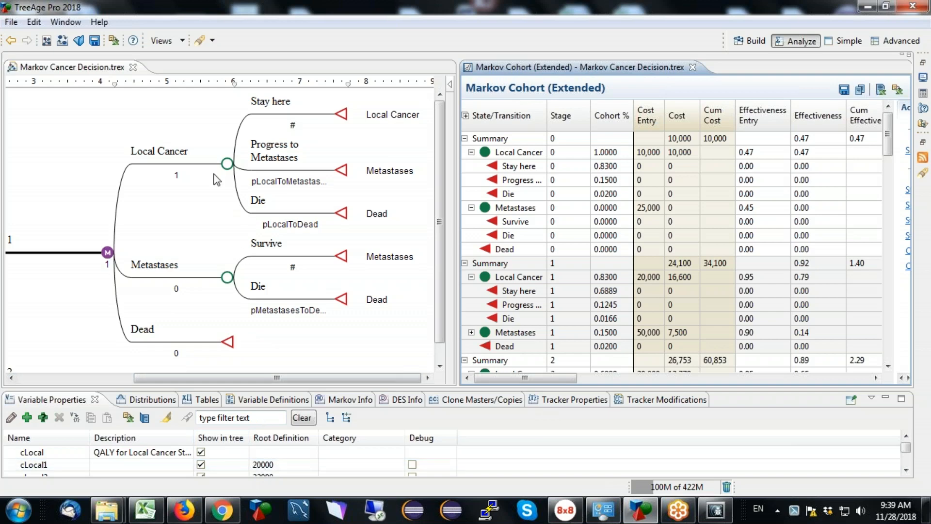
{"action": "left_click", "coordinate": [226, 165]}
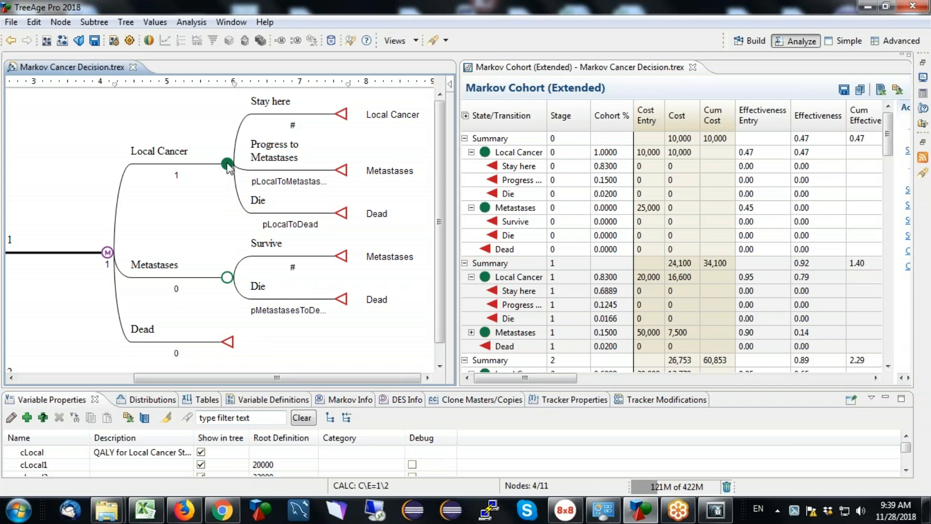
{"action": "mouse_move", "coordinate": [907, 449]}
{"action": "left_mouse_down"}
{"action": "mouse_move", "coordinate": [910, 463]}
{"action": "mouse_move", "coordinate": [908, 453]}
{"action": "left_mouse_up"}
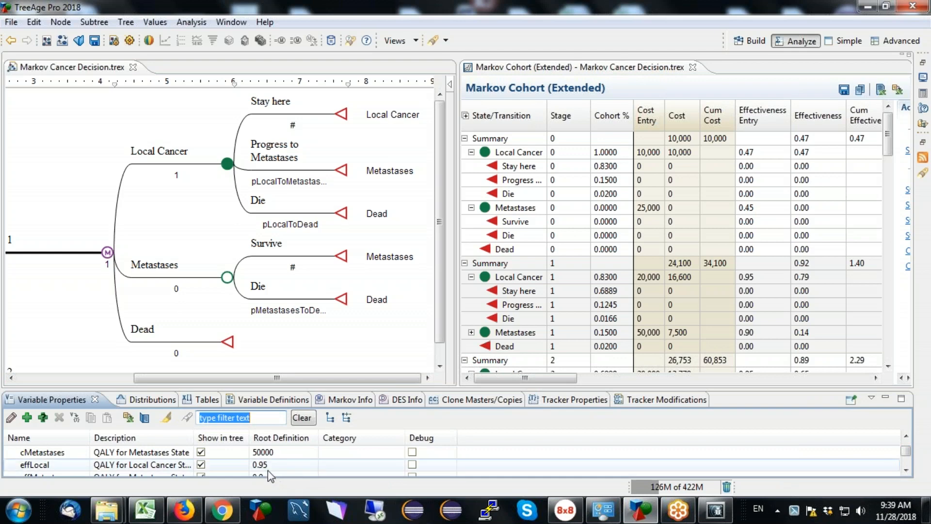
{"action": "left_click_drag", "start_coordinate": [558, 377], "coordinate": [535, 382]}
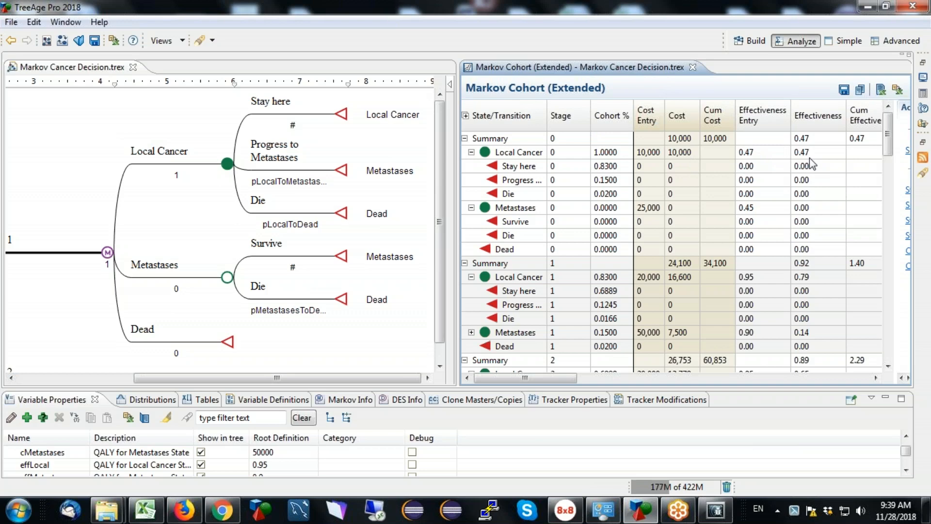
Step: Review the remaining cohort stages through the final summary and expand its Local Cancer row to examine the totals by state
{"action": "left_click_drag", "start_coordinate": [888, 137], "coordinate": [888, 160]}
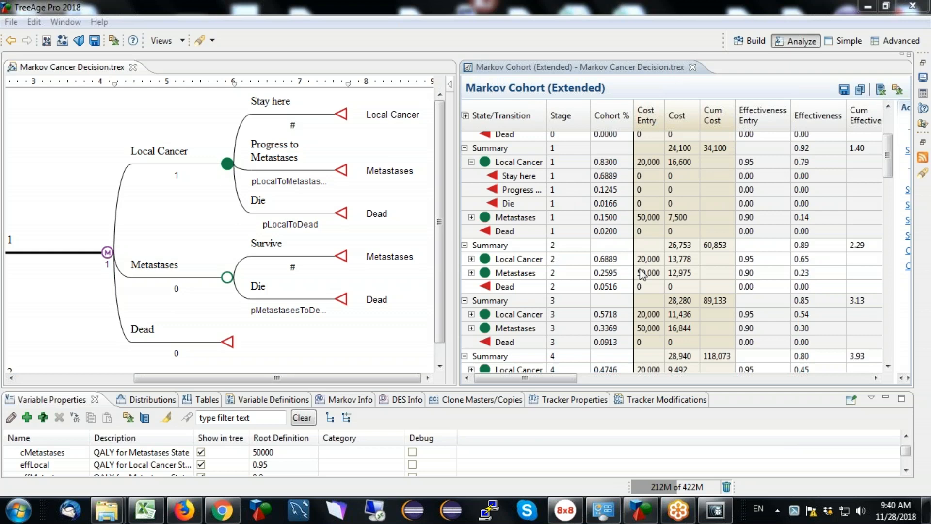
{"action": "left_click_drag", "start_coordinate": [888, 160], "coordinate": [890, 180]}
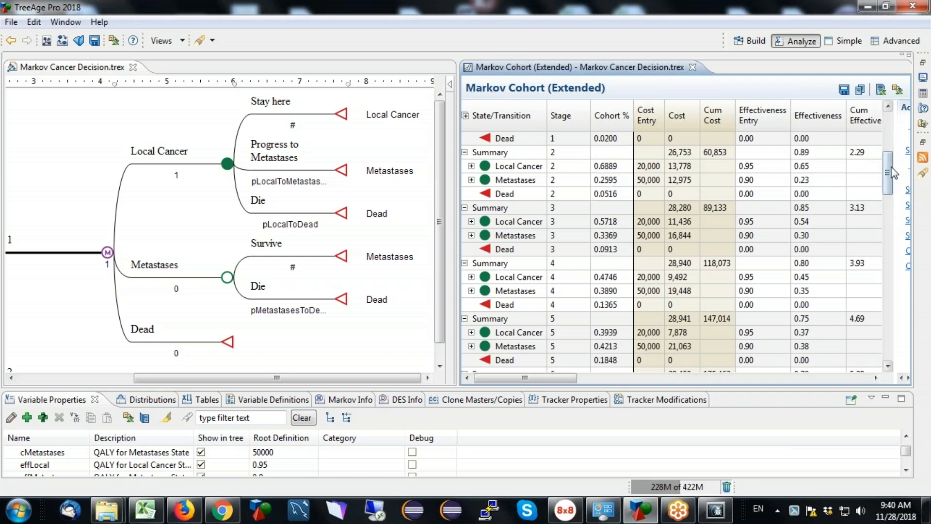
{"action": "left_click_drag", "start_coordinate": [890, 177], "coordinate": [893, 345]}
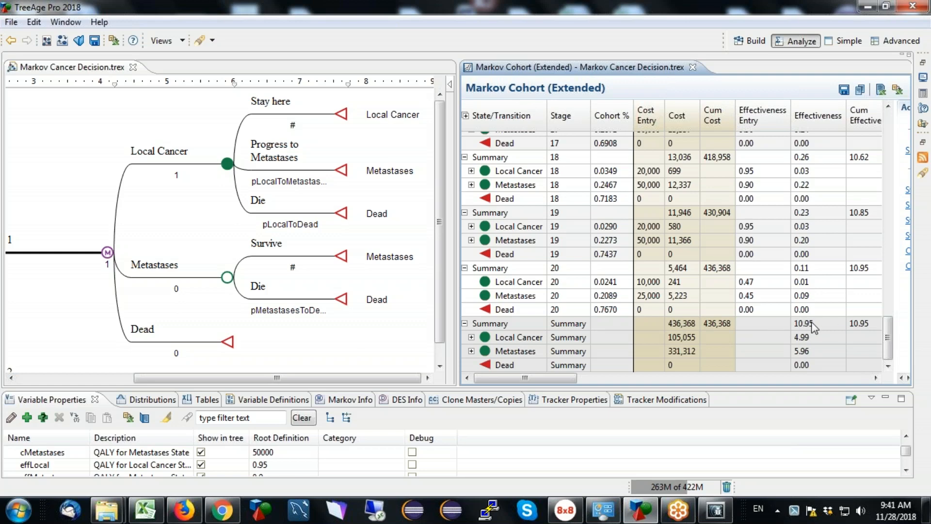
{"action": "left_click", "coordinate": [472, 337]}
{"action": "scroll", "coordinate": [889, 358], "scroll_direction": "down", "scroll_amount": 1}
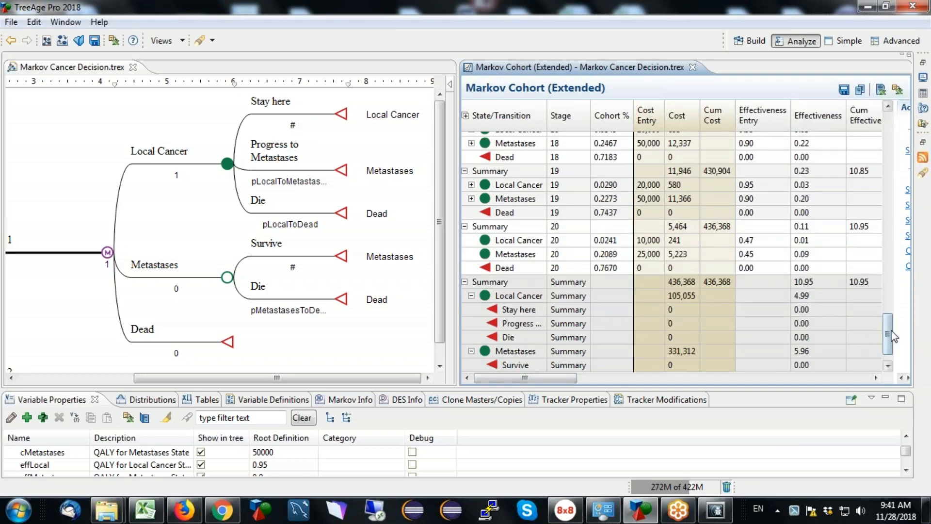
{"action": "scroll", "coordinate": [890, 339], "scroll_direction": "down", "scroll_amount": 1}
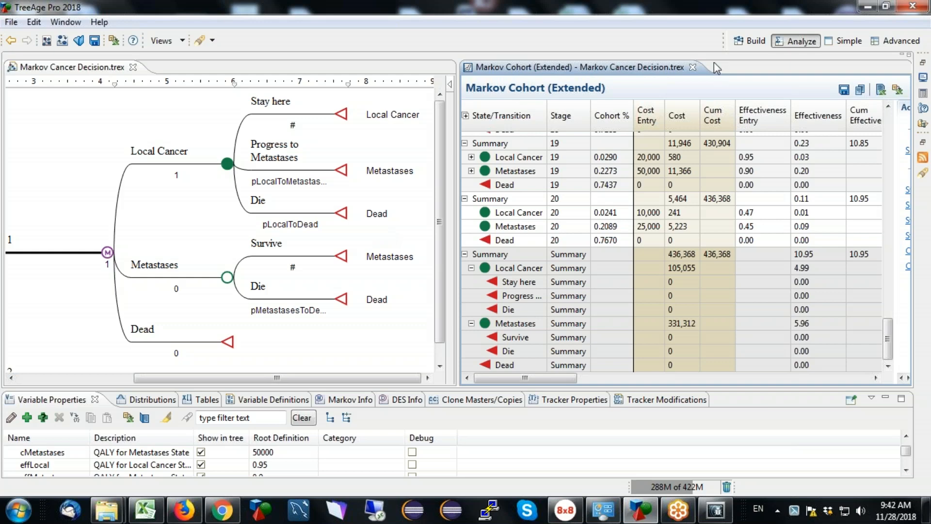
Step: Close the extended cohort report and enable time reporting for all five payoffs in the tree preferences
{"action": "left_click", "coordinate": [693, 67]}
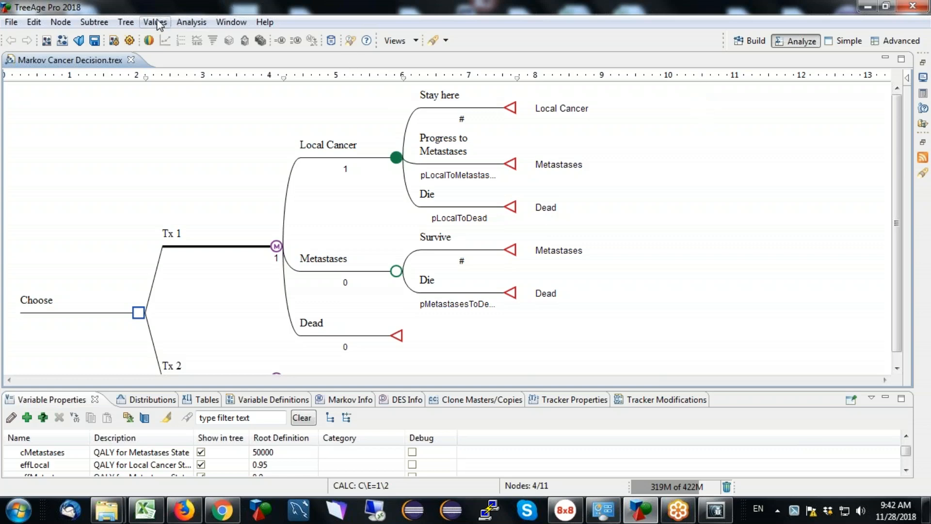
{"action": "left_click", "coordinate": [127, 24]}
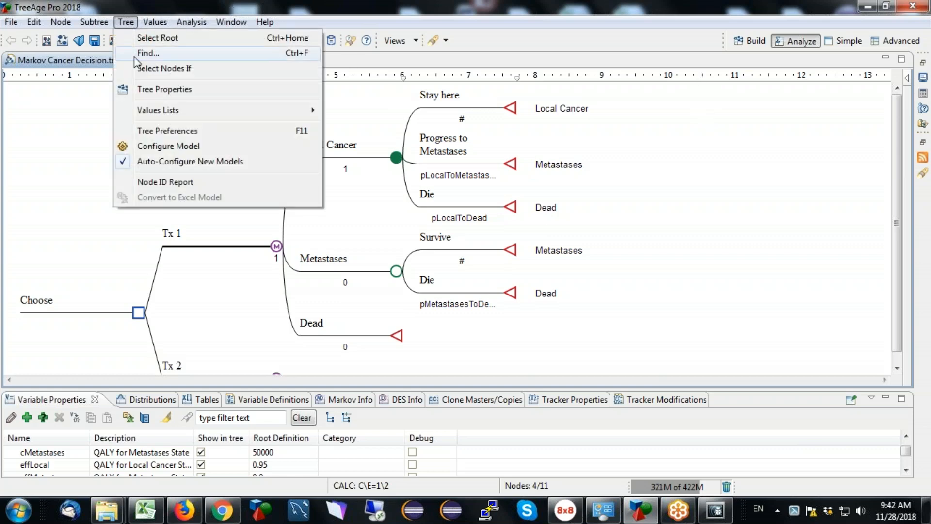
{"action": "left_click", "coordinate": [170, 130]}
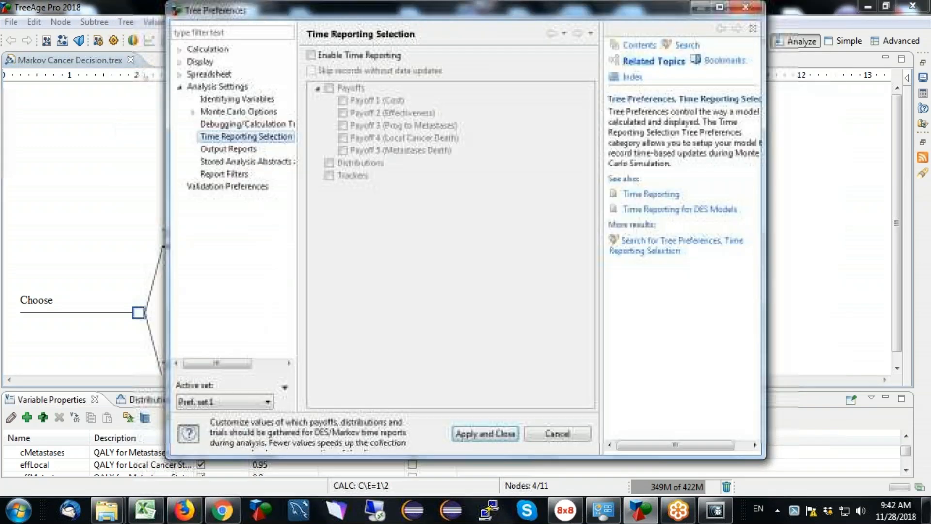
{"action": "left_click", "coordinate": [181, 88]}
{"action": "left_click", "coordinate": [181, 88]}
{"action": "left_click", "coordinate": [219, 138]}
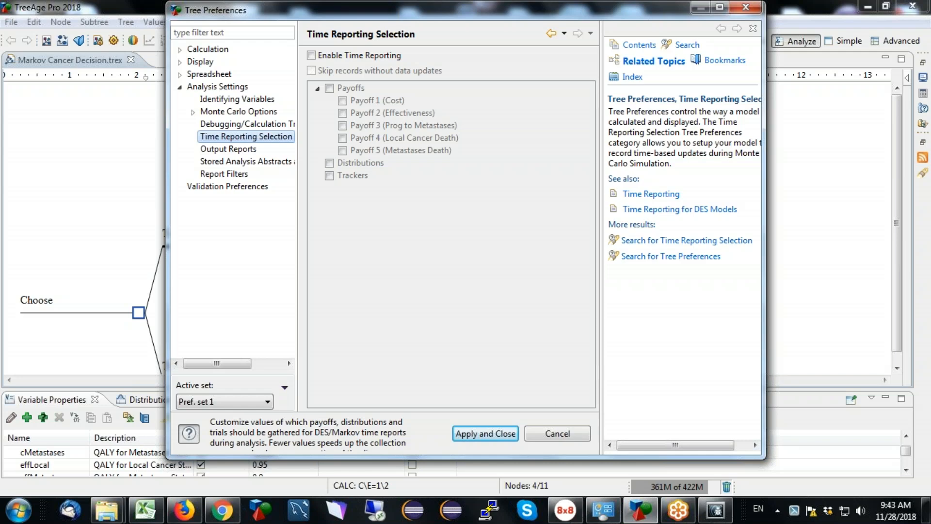
{"action": "left_click", "coordinate": [310, 56]}
{"action": "left_click", "coordinate": [329, 89]}
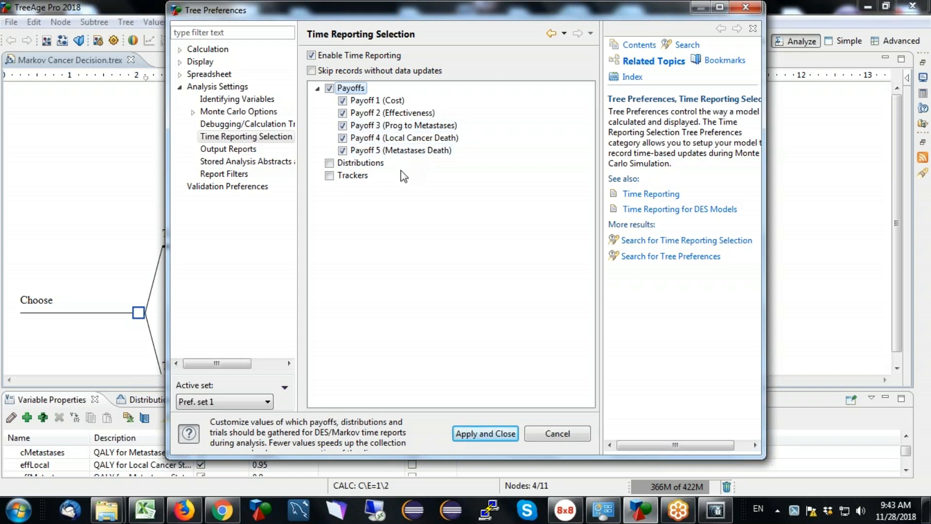
Step: Seed the Monte Carlo random number generator with seed 1 using simple seeding behavior, and apply the tree preferences
{"action": "left_click", "coordinate": [193, 112]}
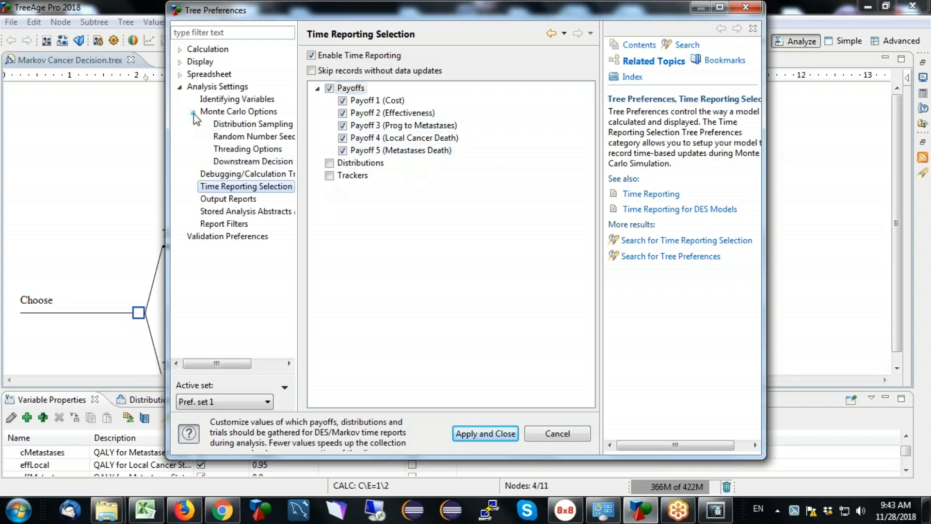
{"action": "left_click", "coordinate": [238, 139]}
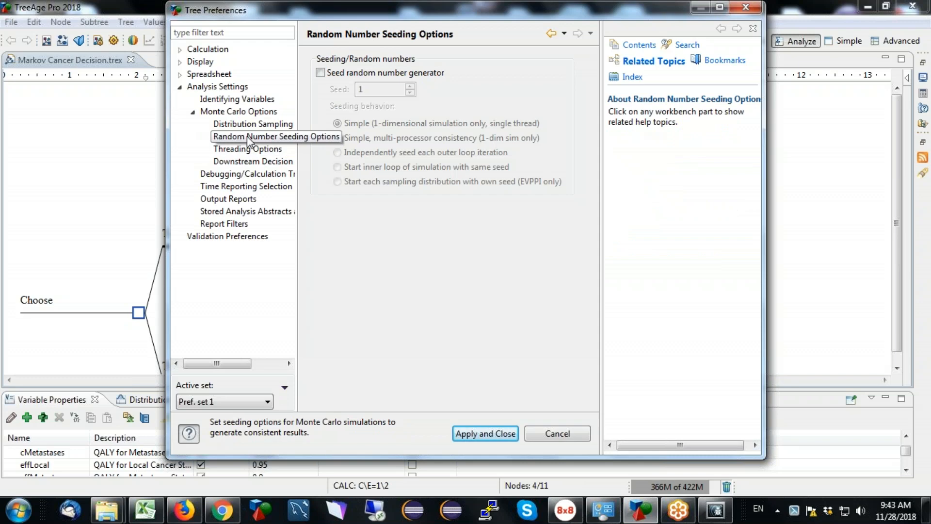
{"action": "left_click", "coordinate": [321, 73]}
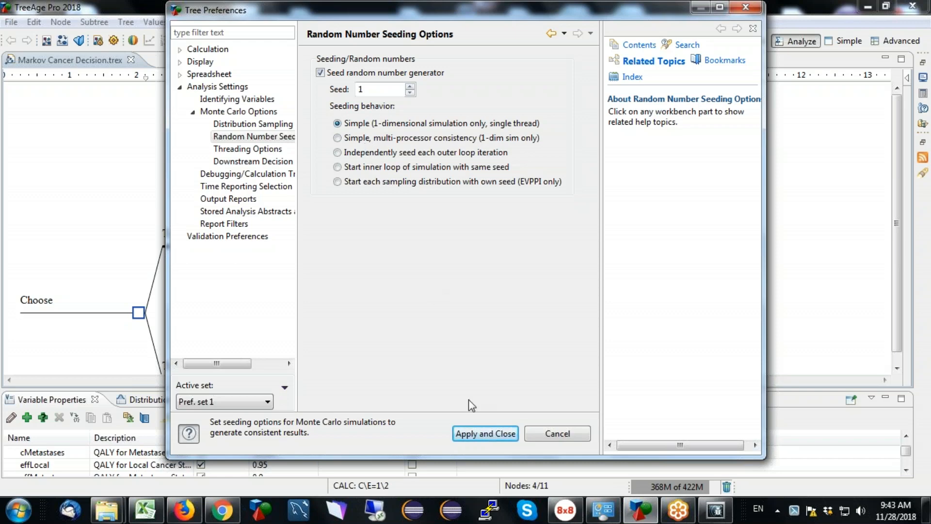
{"action": "left_click", "coordinate": [485, 433]}
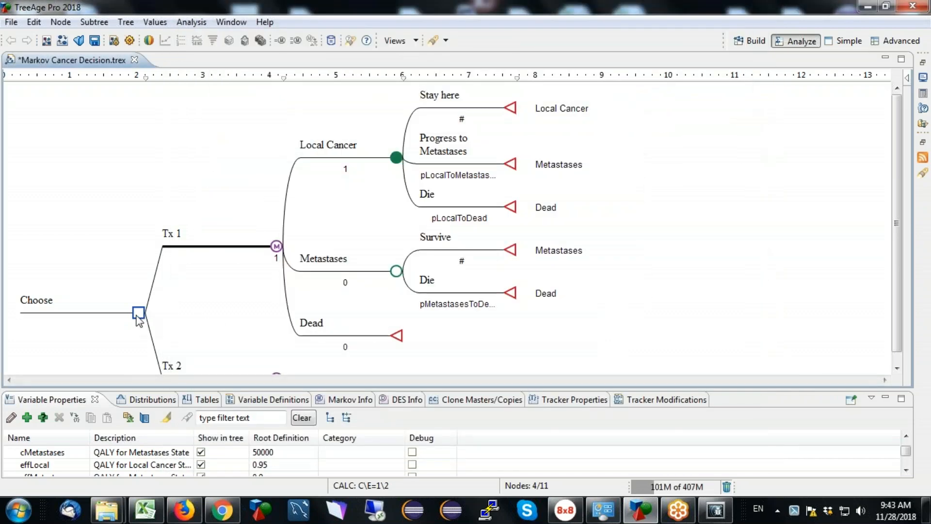
Step: Run a microsimulation with 10000 trials from the Choose decision node
{"action": "left_click", "coordinate": [138, 314]}
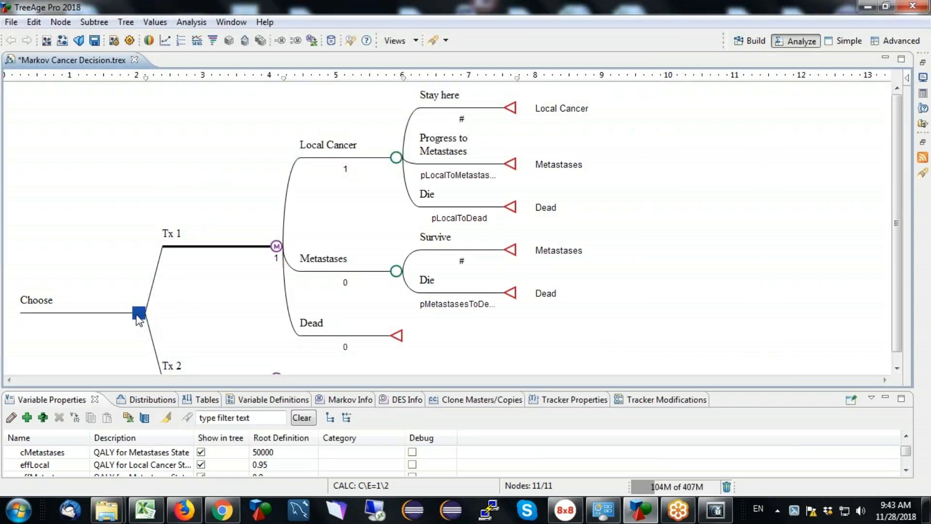
{"action": "left_click", "coordinate": [229, 41]}
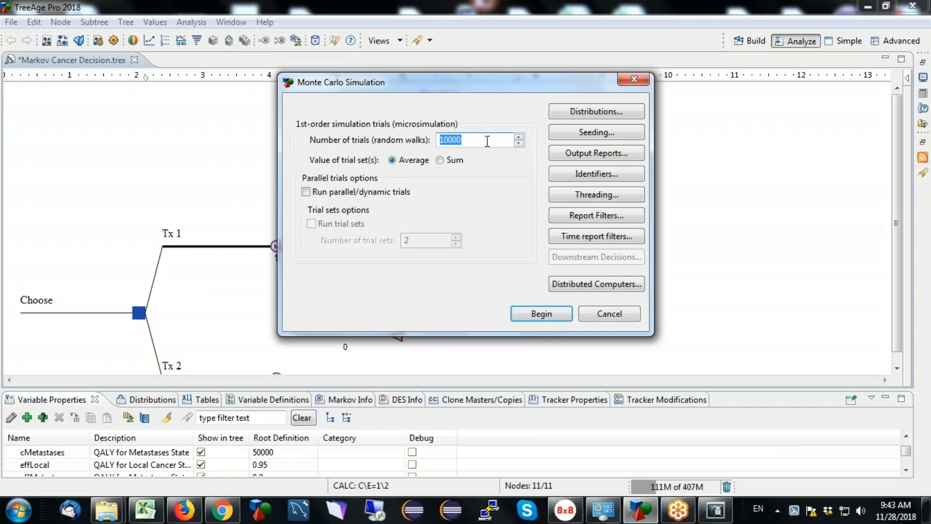
{"action": "left_click", "coordinate": [539, 313]}
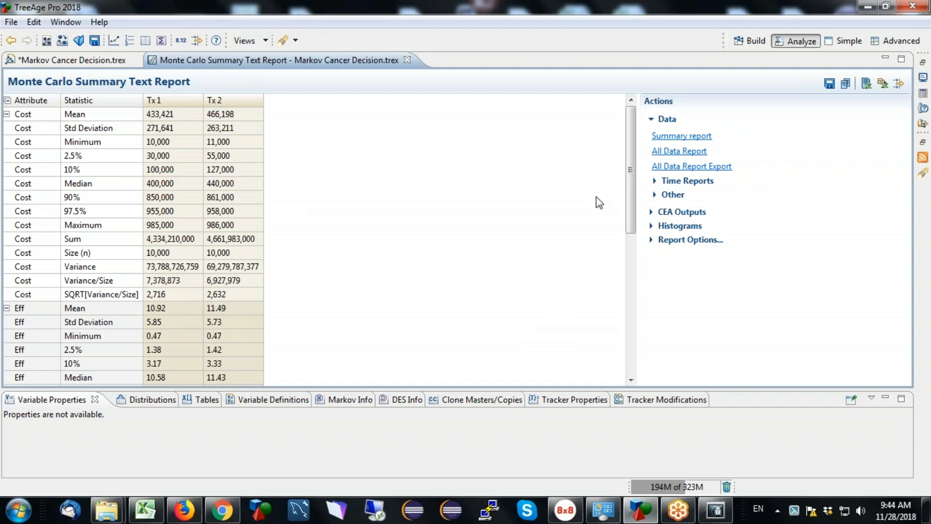
Step: Review the cost-effectiveness rankings produced from the microsimulation, then close them
{"action": "left_click", "coordinate": [658, 212]}
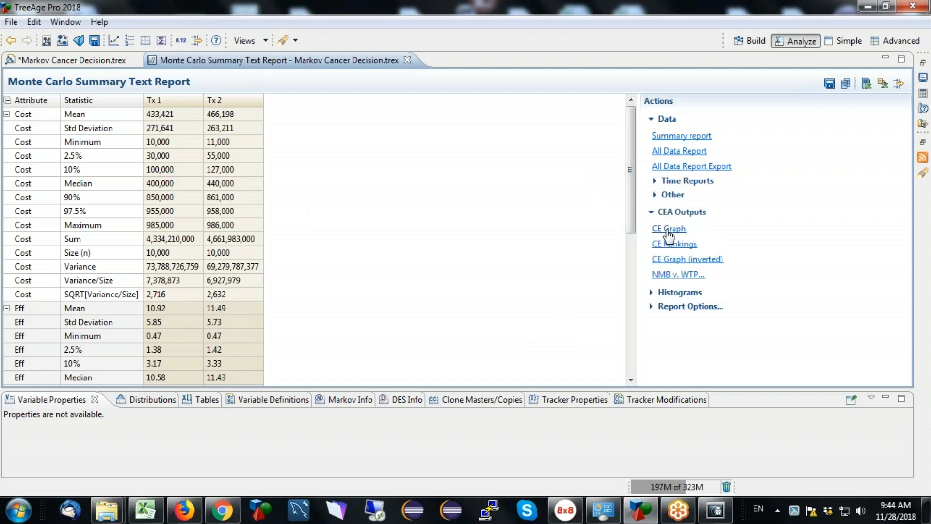
{"action": "left_click", "coordinate": [677, 246]}
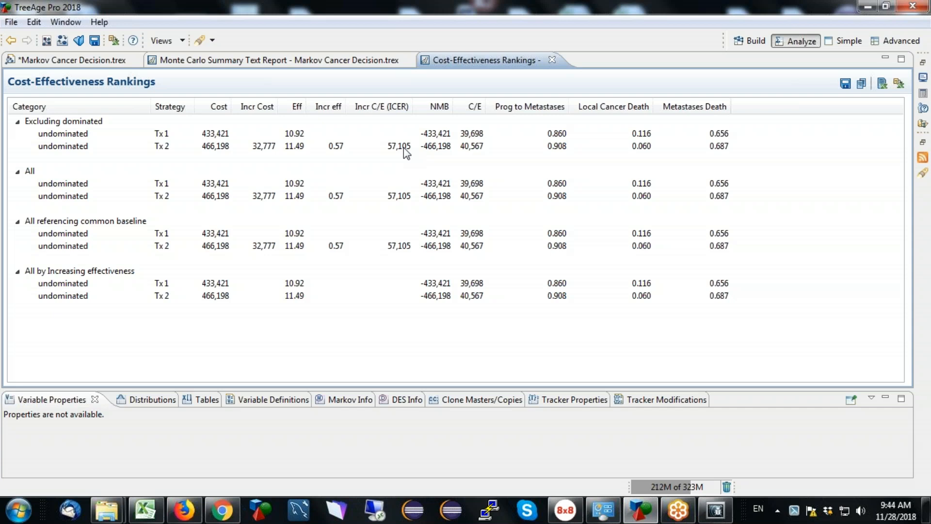
{"action": "left_click", "coordinate": [552, 60]}
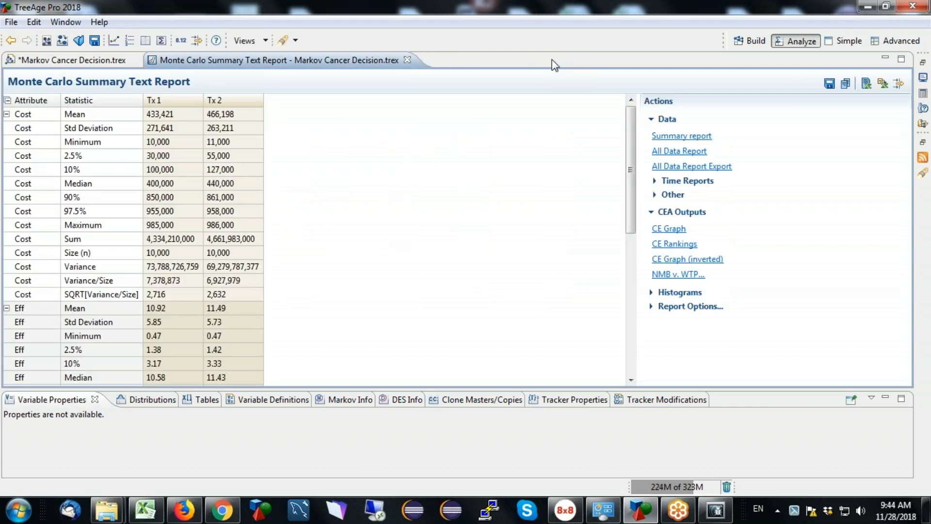
Step: Open the Tx 1 time trial report and examine the first trial's state path from Local Cancer to Dead
{"action": "left_click", "coordinate": [655, 181]}
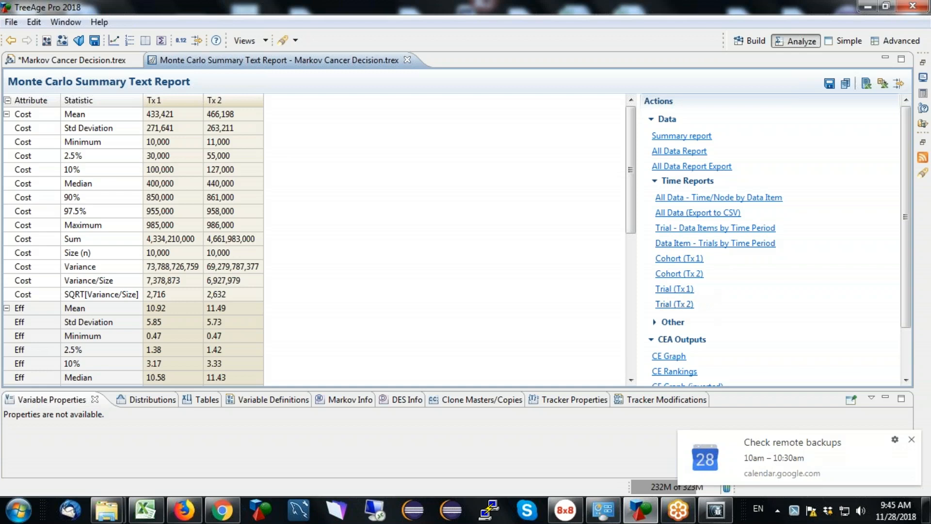
{"action": "left_click", "coordinate": [913, 439]}
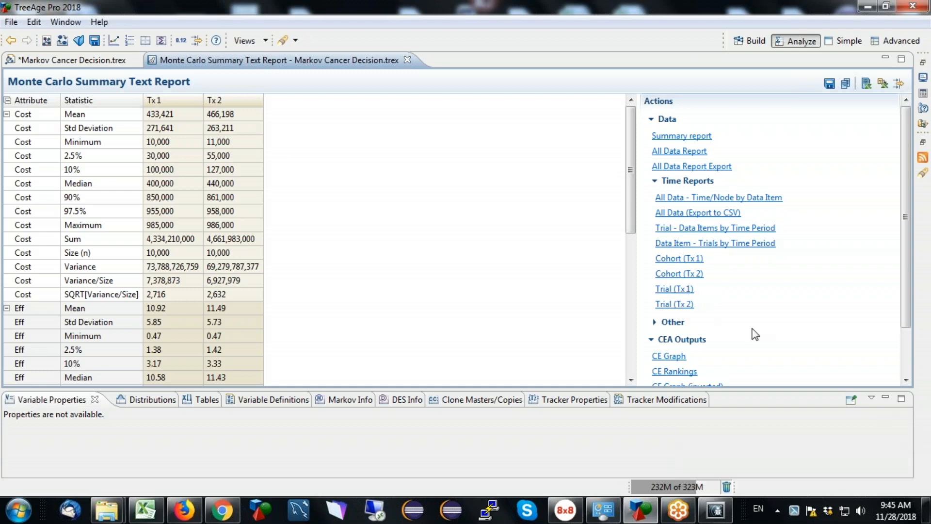
{"action": "left_click", "coordinate": [686, 293]}
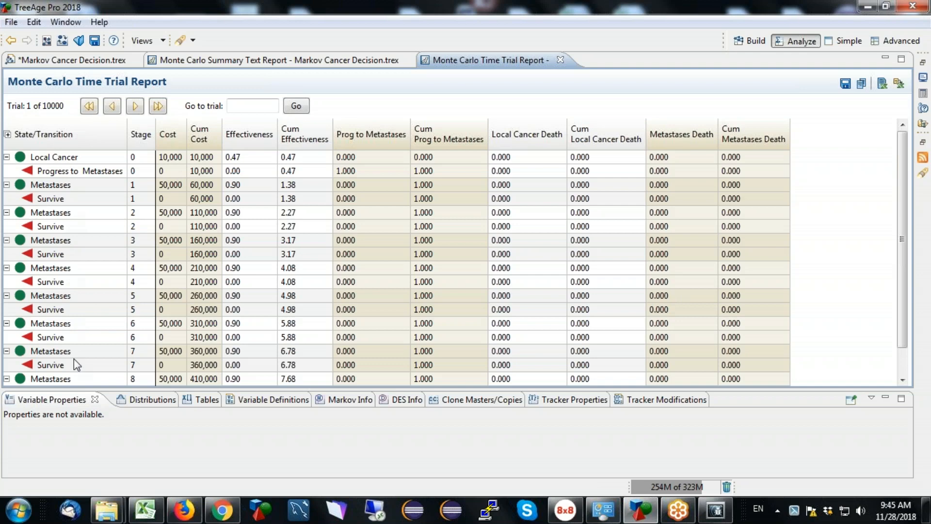
{"action": "left_click_drag", "start_coordinate": [900, 271], "coordinate": [899, 338]}
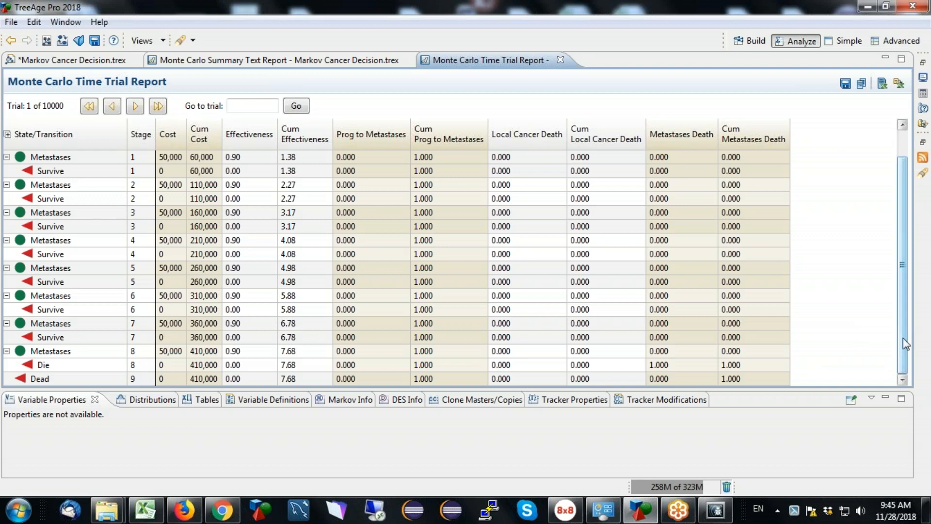
{"action": "scroll", "coordinate": [903, 338], "scroll_direction": "up", "scroll_amount": 1}
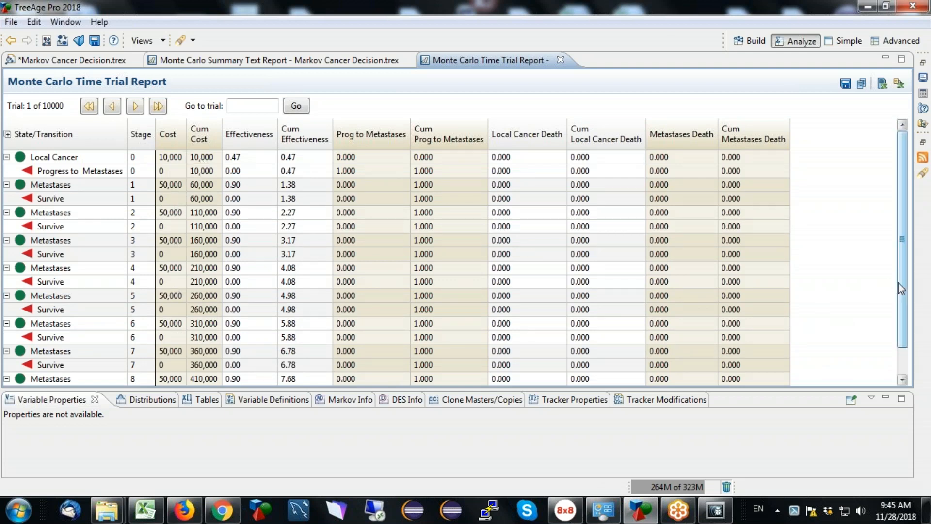
{"action": "left_click_drag", "start_coordinate": [899, 283], "coordinate": [896, 357]}
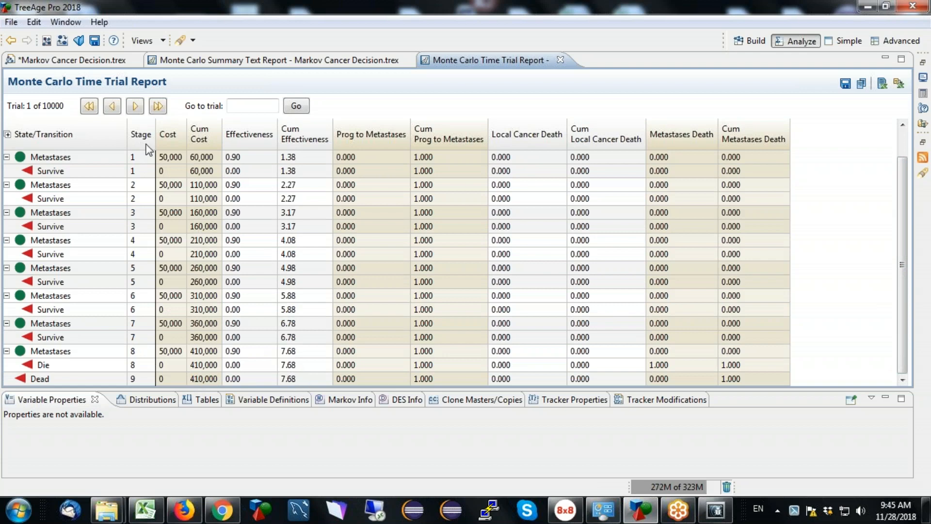
Step: Step forward through the individual Tx 1 trials to trial 4 and examine its stages
{"action": "left_click", "coordinate": [137, 107]}
{"action": "left_click", "coordinate": [135, 106]}
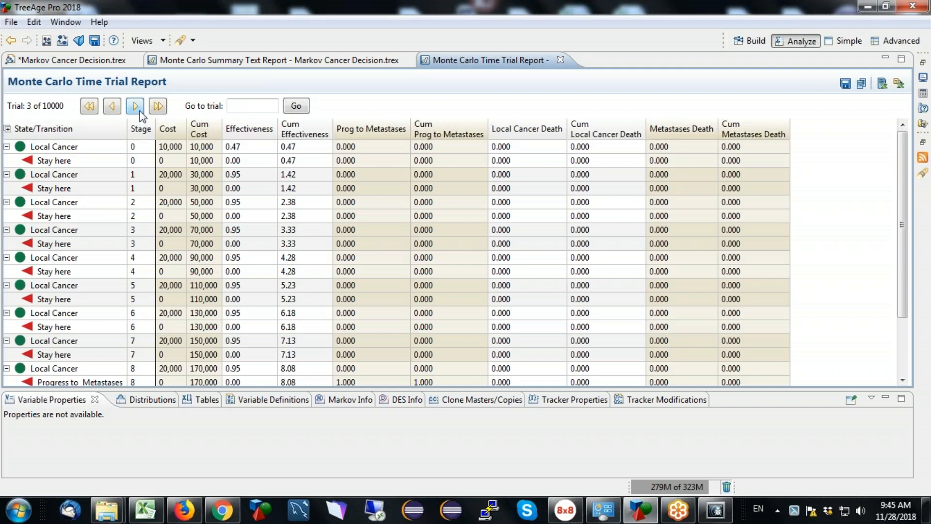
{"action": "left_click", "coordinate": [136, 106]}
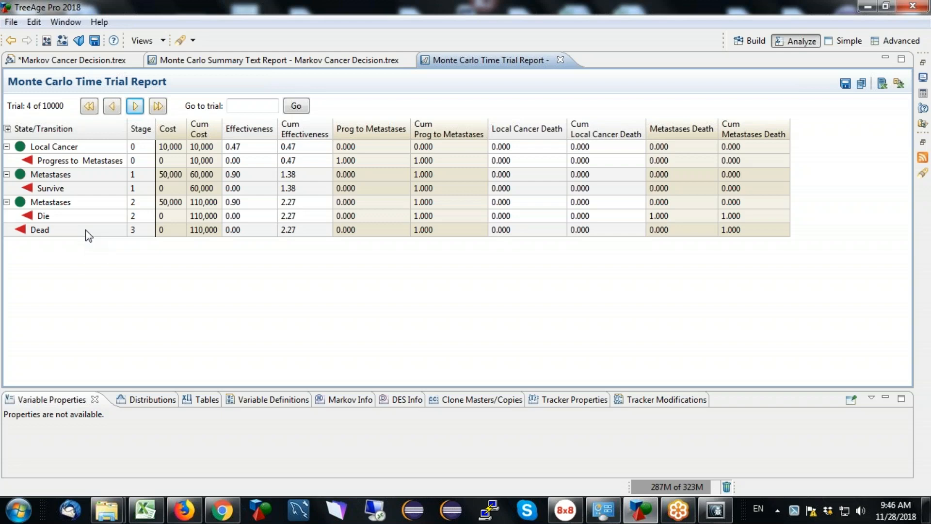
Step: Compare iteration 16 in the all-data report with trial 16 in the time trial report, then close both reports
{"action": "left_click", "coordinate": [236, 62]}
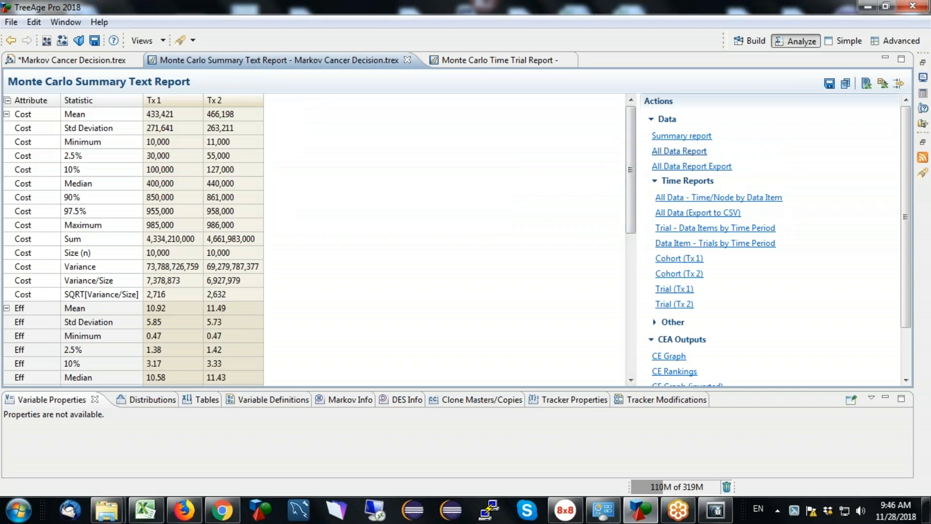
{"action": "left_click", "coordinate": [669, 151]}
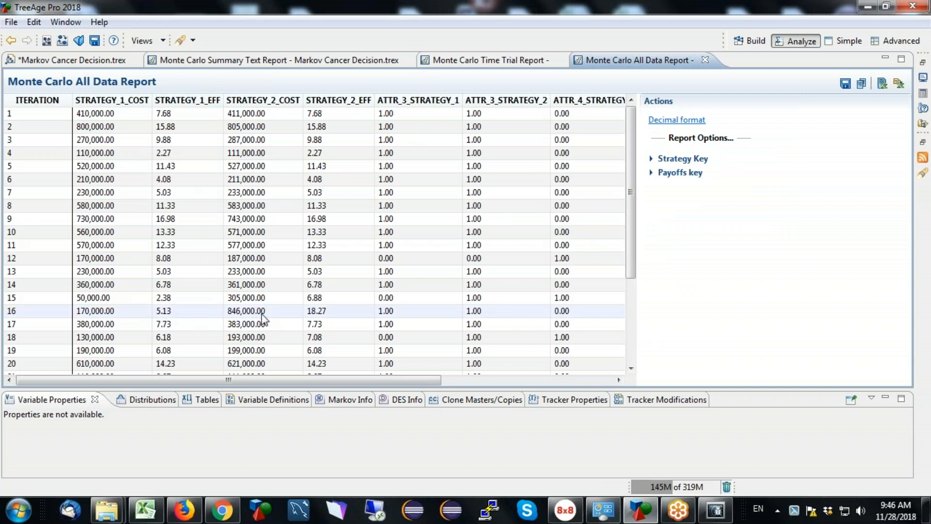
{"action": "left_click", "coordinate": [529, 58]}
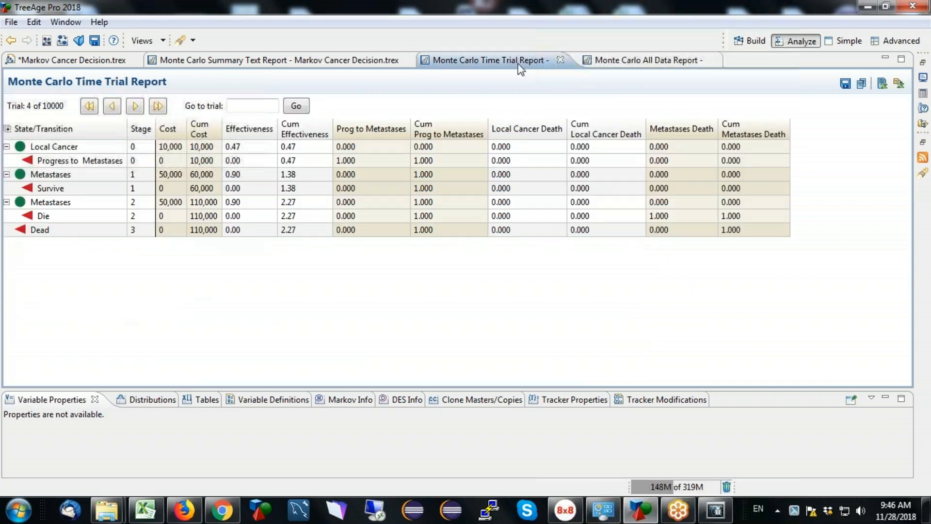
{"action": "left_click", "coordinate": [237, 111]}
{"action": "type", "text": "16"}
{"action": "left_click", "coordinate": [300, 106]}
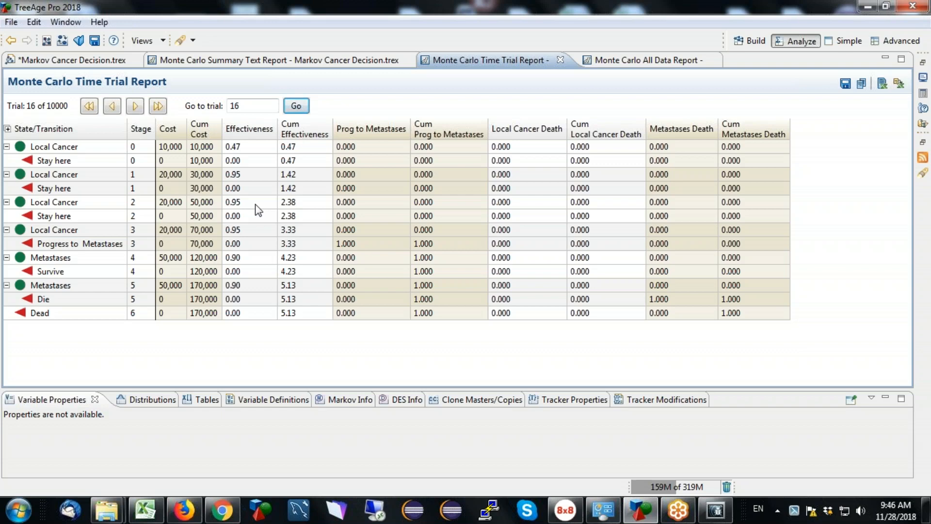
{"action": "left_click", "coordinate": [560, 60]}
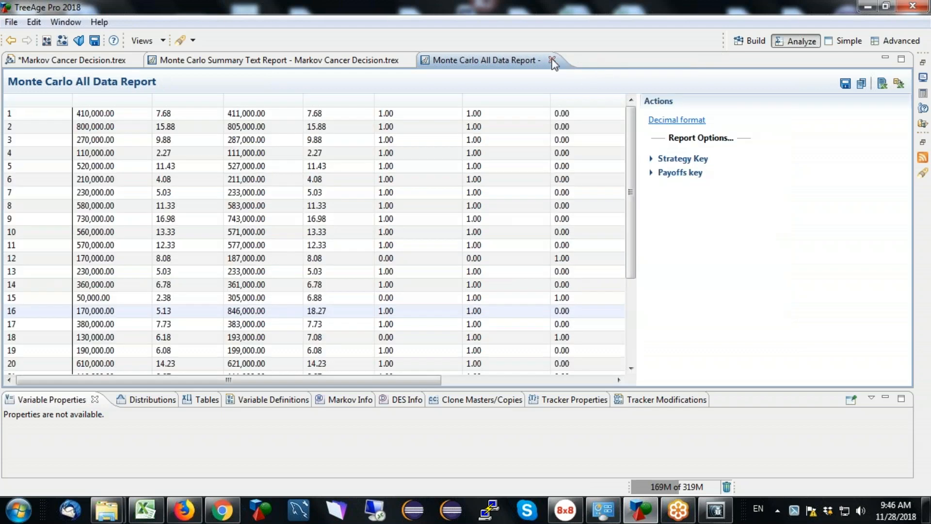
{"action": "left_click", "coordinate": [552, 60]}
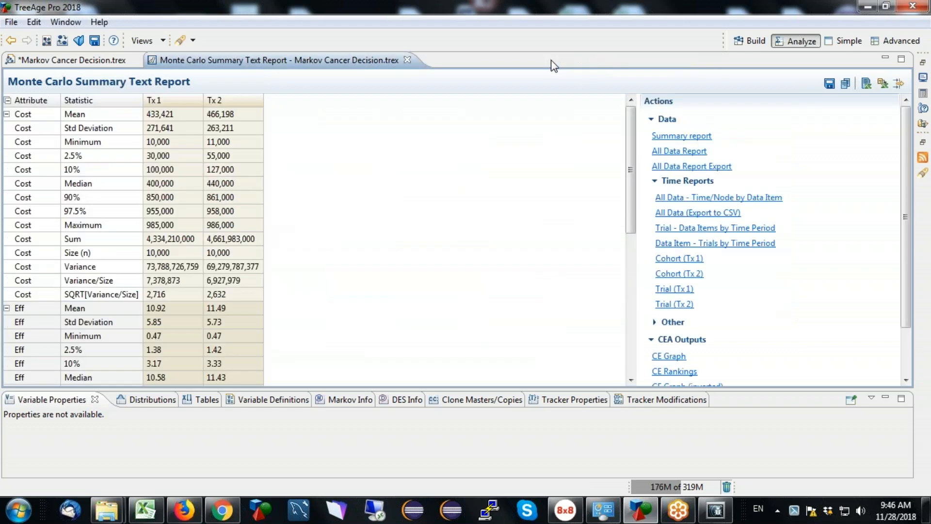
Step: Open the Tx 1 time cohort report, expand the stage 0 Local Cancer row, and review the stages through the final summary
{"action": "left_click", "coordinate": [683, 261]}
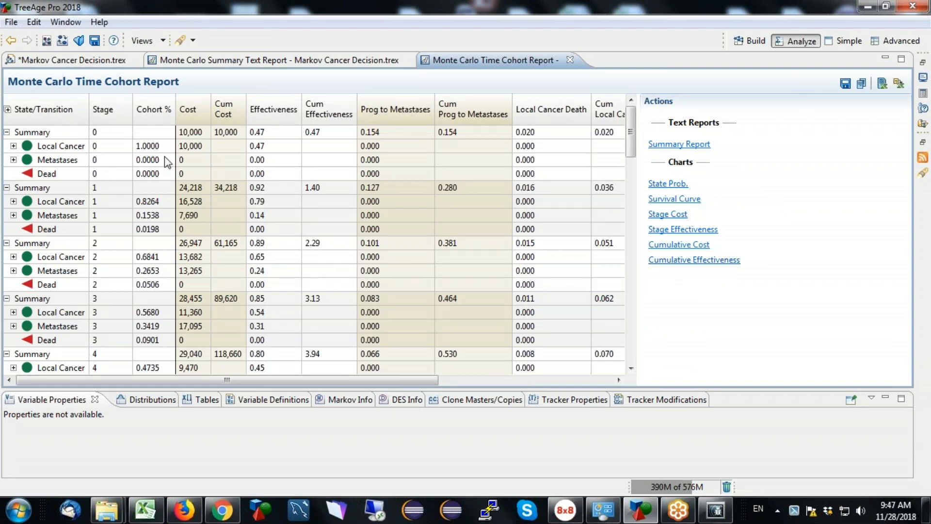
{"action": "left_click", "coordinate": [13, 146]}
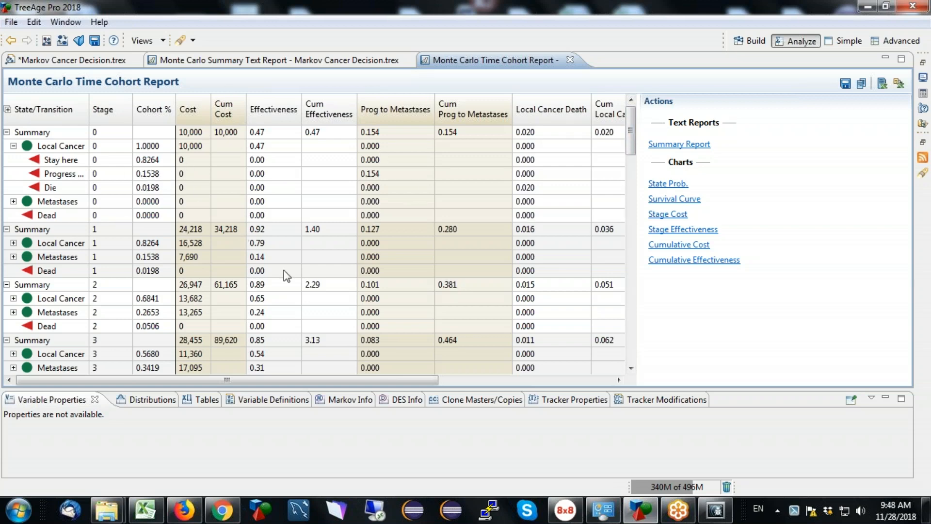
{"action": "left_click_drag", "start_coordinate": [630, 140], "coordinate": [630, 369]}
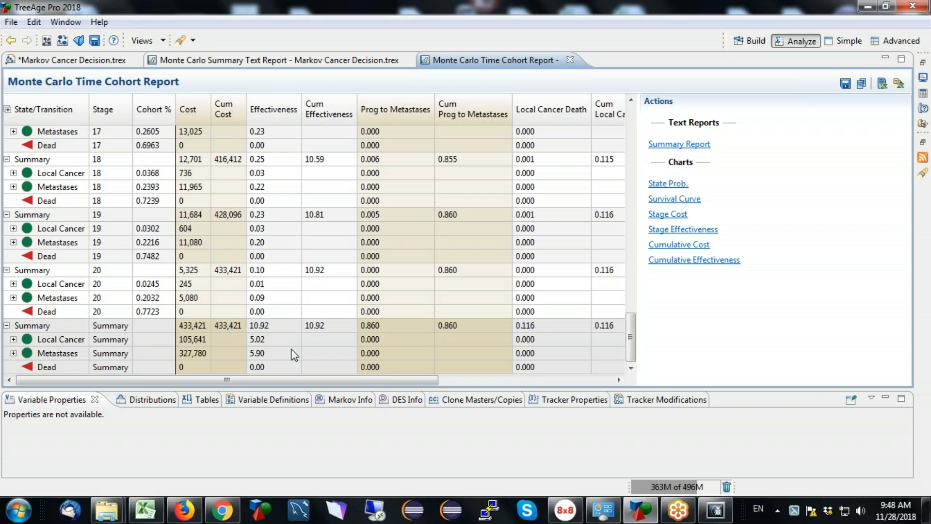
{"action": "left_click", "coordinate": [788, 20]}
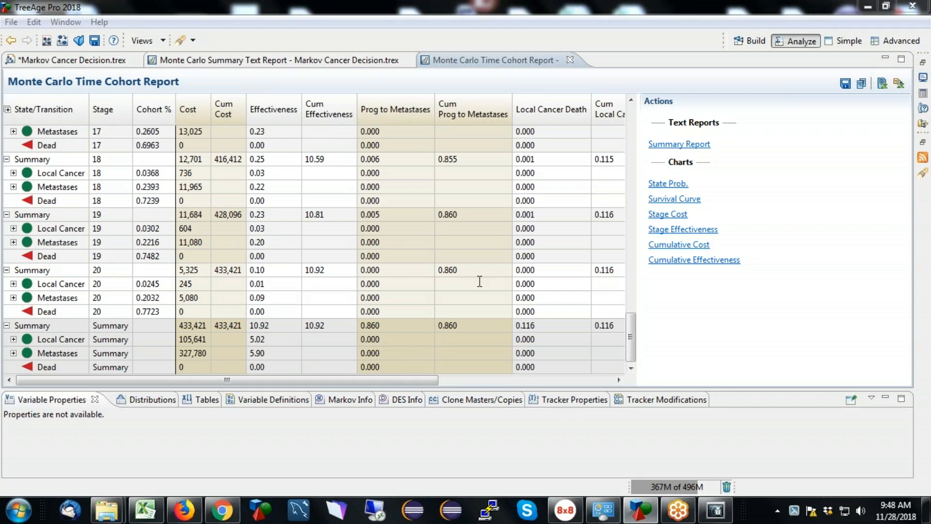
Step: Generate a survival curve from the time cohort report with Dead as the non-survival state
{"action": "left_click", "coordinate": [670, 202]}
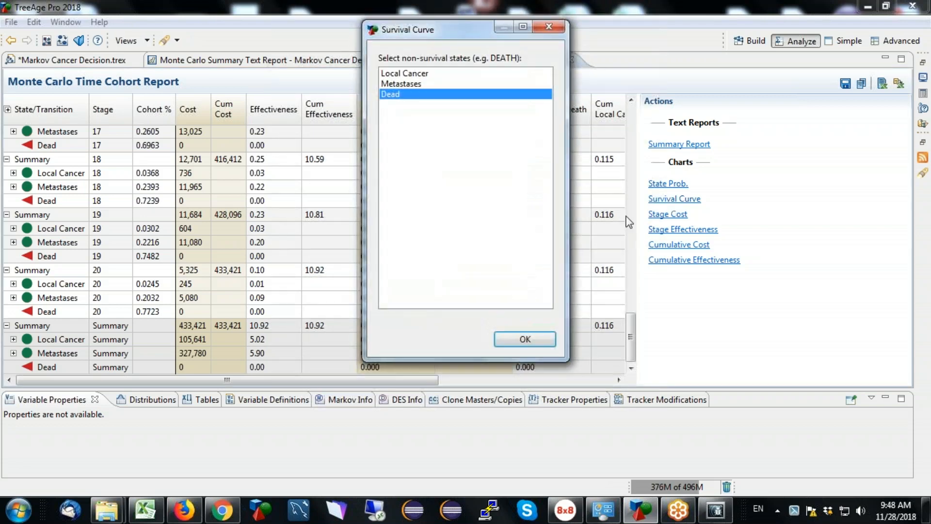
{"action": "left_click", "coordinate": [405, 86]}
{"action": "left_click", "coordinate": [410, 74]}
{"action": "left_click", "coordinate": [410, 85]}
{"action": "left_click", "coordinate": [398, 95]}
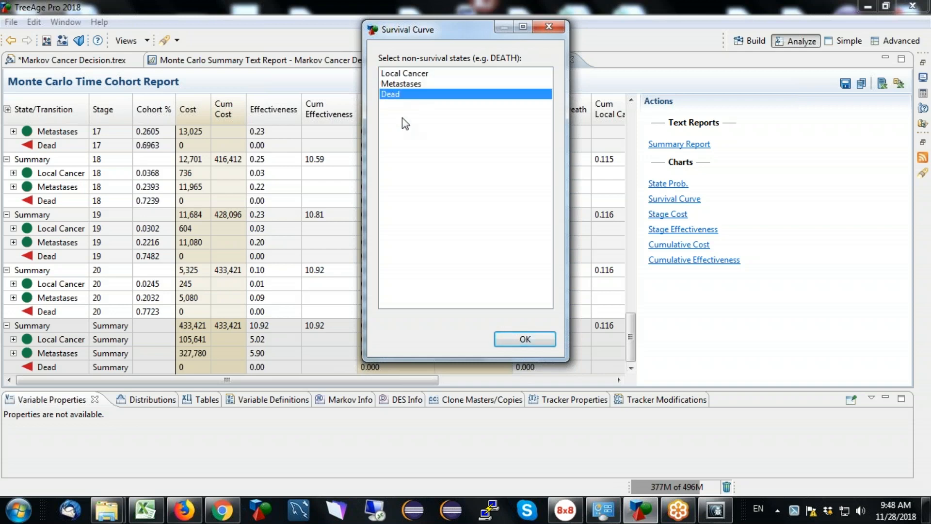
{"action": "left_click", "coordinate": [525, 339]}
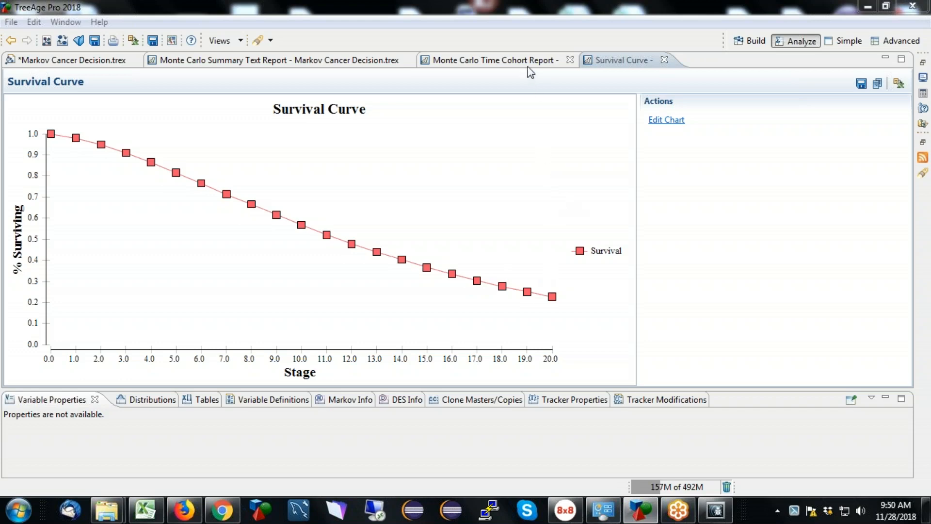
Step: Close all open reports and the Markov Cancer Decision model without saving changes
{"action": "left_click", "coordinate": [567, 59]}
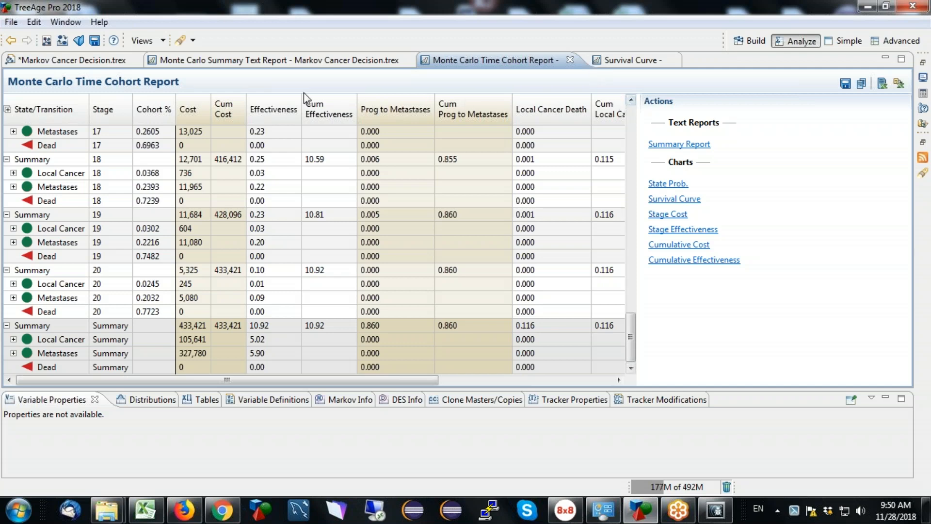
{"action": "right_click", "coordinate": [477, 59]}
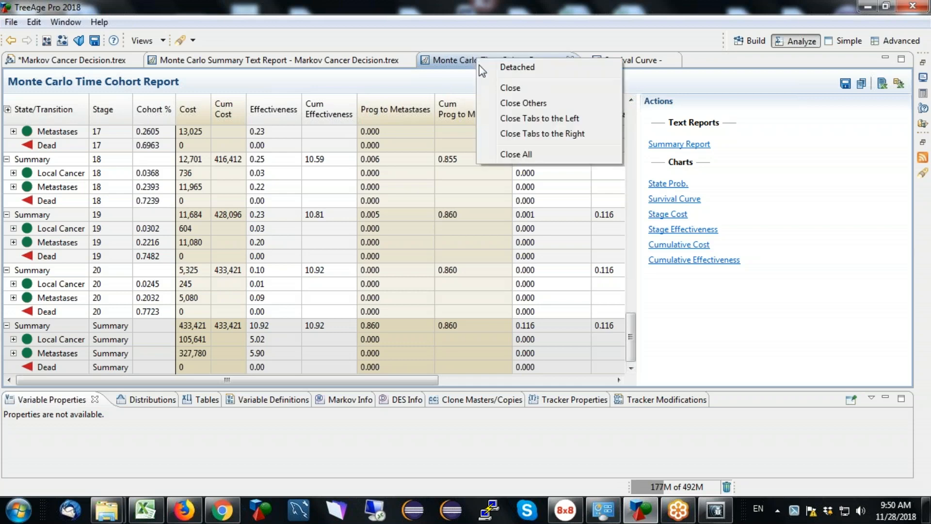
{"action": "left_click", "coordinate": [519, 153]}
{"action": "left_click", "coordinate": [540, 265]}
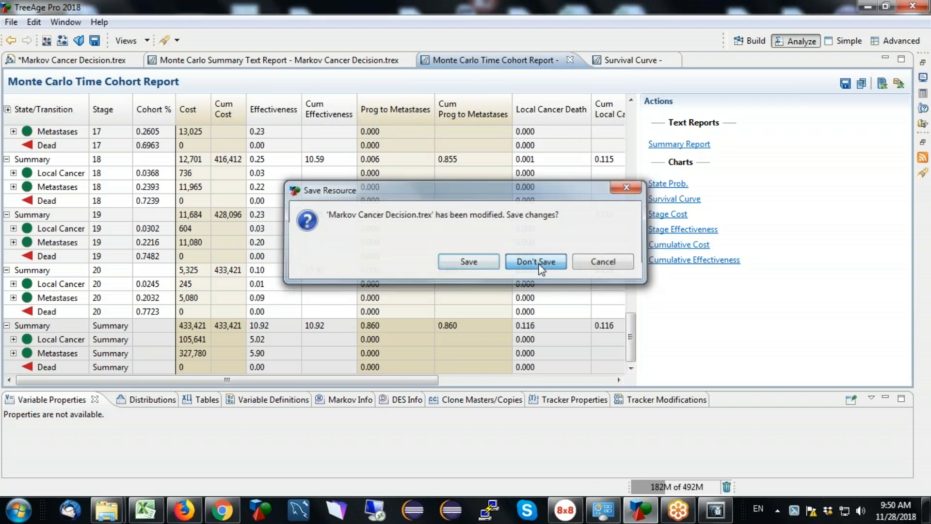
Step: Open the Markov.Cancer.TimeReporting.trex example model from the project files and hide the file list to widen the tree
{"action": "left_click", "coordinate": [923, 65]}
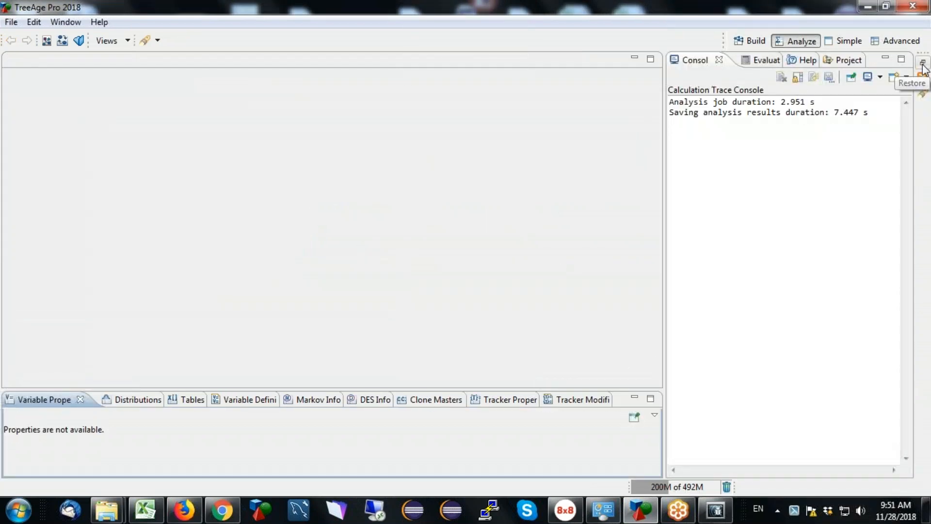
{"action": "left_click", "coordinate": [846, 59]}
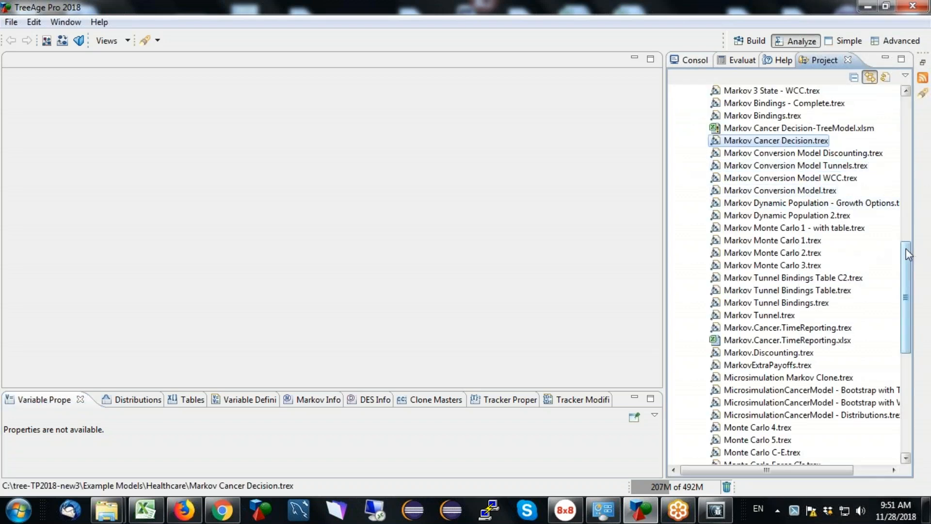
{"action": "left_click_drag", "start_coordinate": [906, 248], "coordinate": [904, 259]}
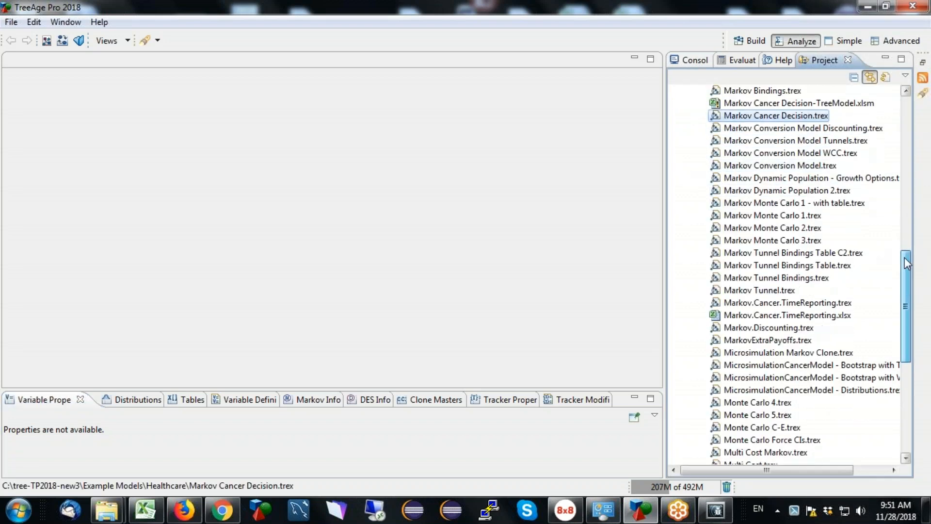
{"action": "double_click", "coordinate": [813, 304]}
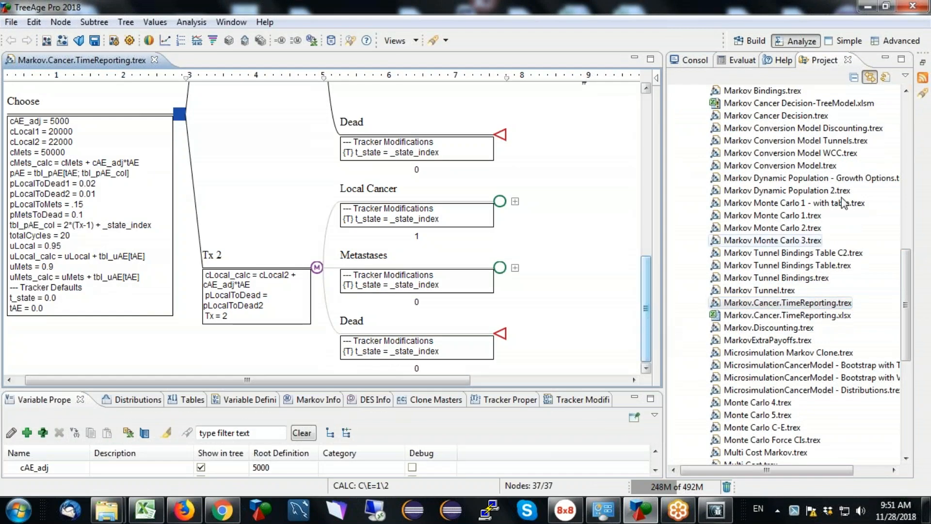
{"action": "left_click", "coordinate": [885, 59]}
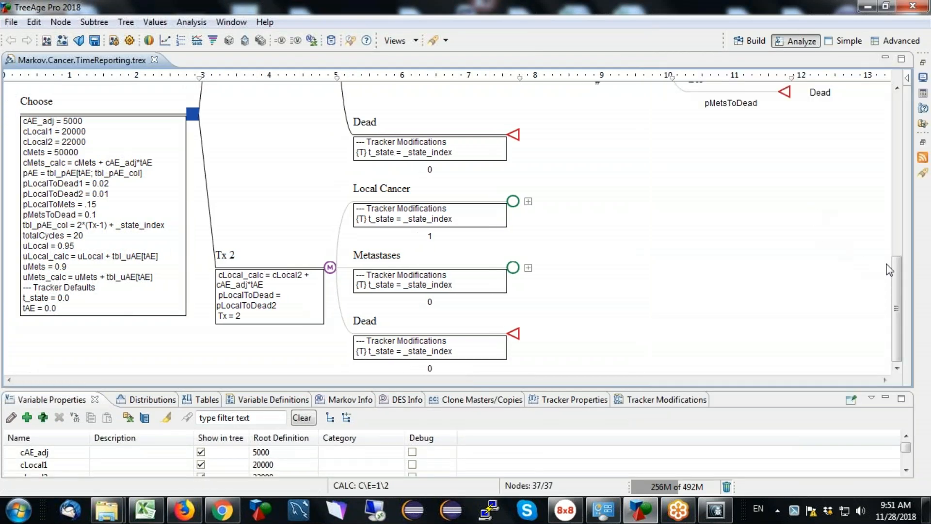
Step: Enlarge the variable list, widen its root definitions, and examine the pAE formula alongside the Tx 1 Adverse Event branch
{"action": "left_click_drag", "start_coordinate": [894, 275], "coordinate": [897, 207]}
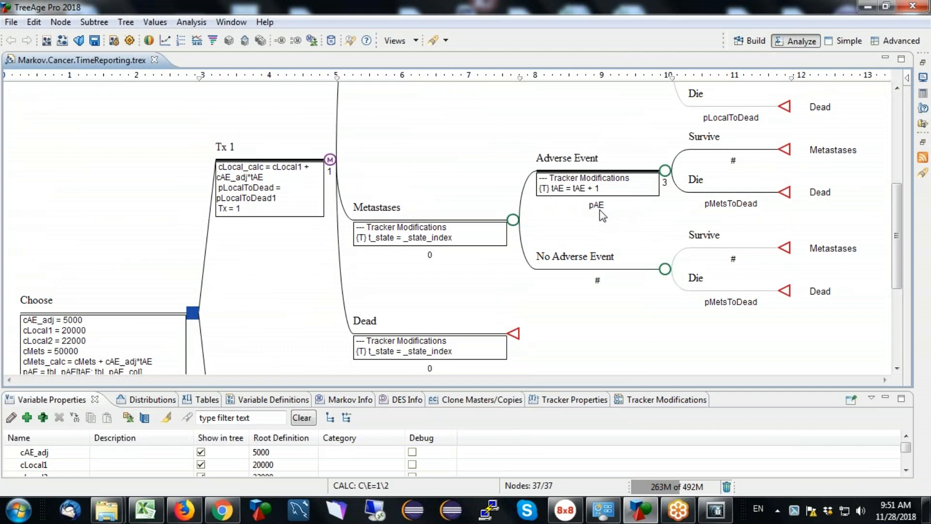
{"action": "left_click_drag", "start_coordinate": [296, 388], "coordinate": [298, 252]}
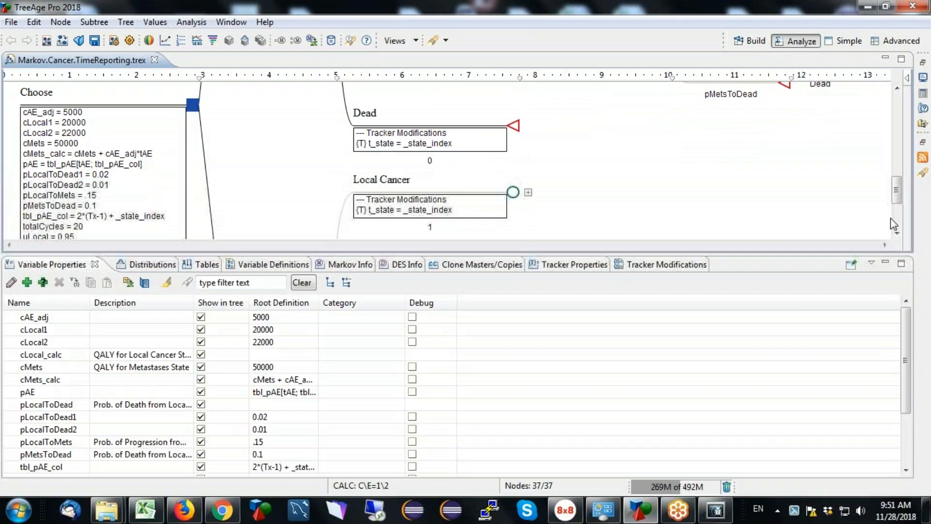
{"action": "left_click_drag", "start_coordinate": [895, 197], "coordinate": [897, 164]}
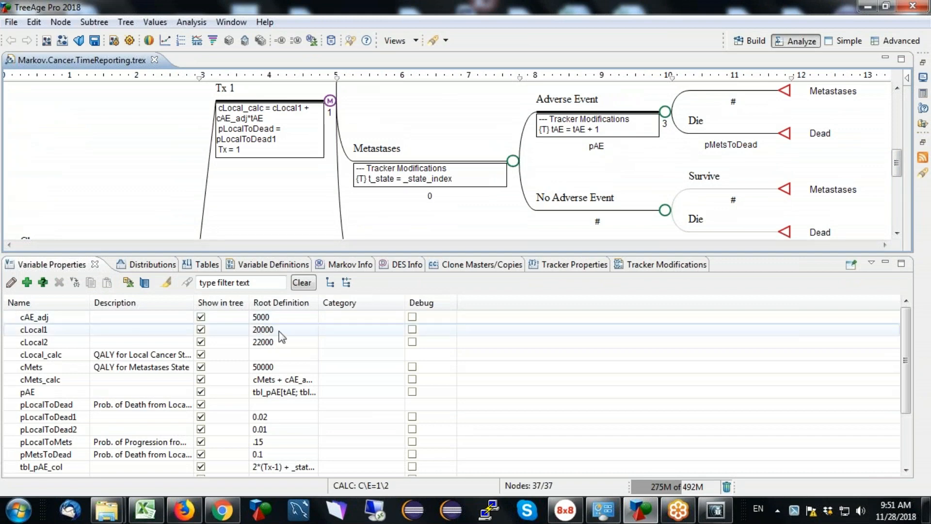
{"action": "left_click_drag", "start_coordinate": [318, 303], "coordinate": [404, 307]}
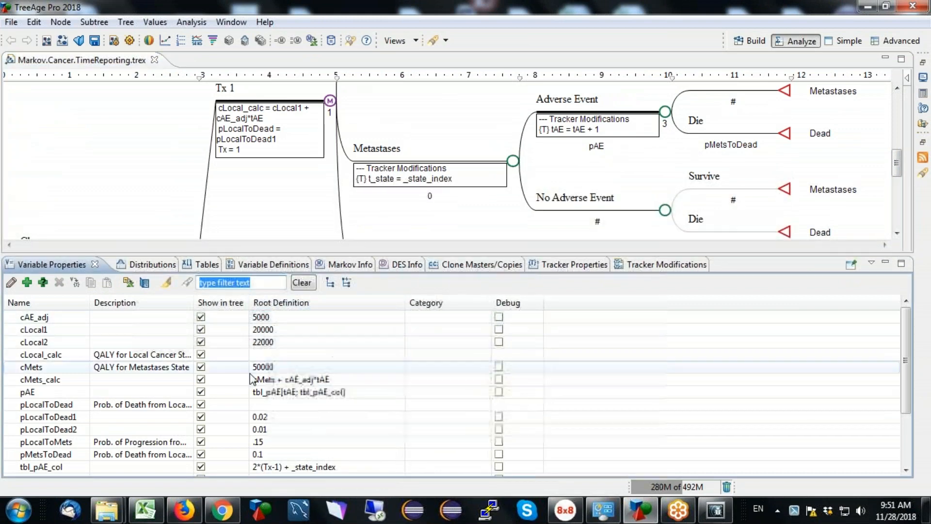
{"action": "left_click", "coordinate": [355, 394]}
{"action": "left_click", "coordinate": [355, 393]}
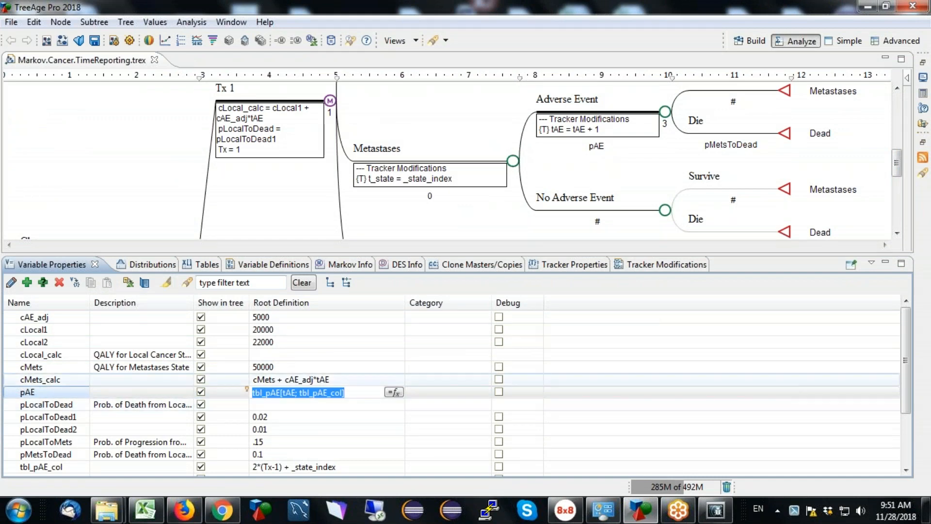
Step: Examine the rows of table tbl_pAE, with its probability columns for each treatment and state
{"action": "left_click", "coordinate": [206, 264]}
{"action": "left_click", "coordinate": [36, 319]}
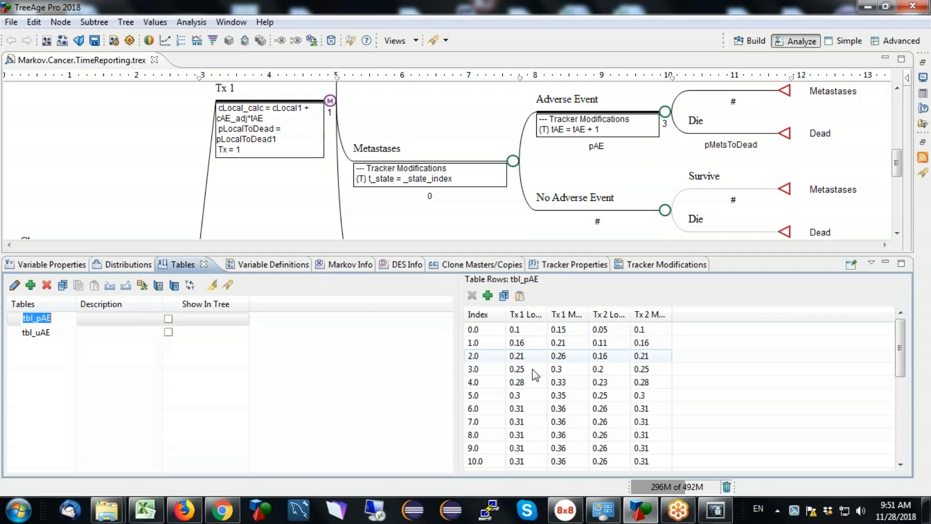
{"action": "left_click_drag", "start_coordinate": [900, 348], "coordinate": [900, 324]}
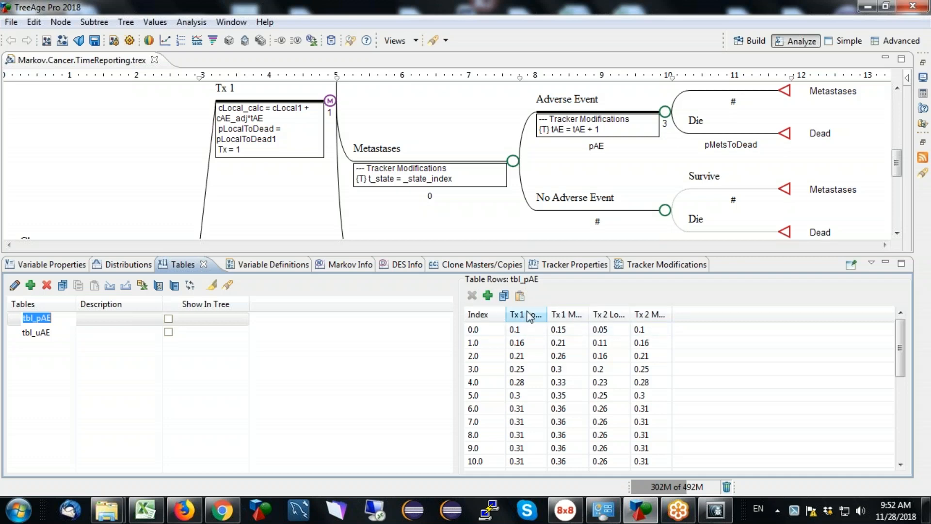
Step: Give the tree more room and examine the adverse event branches under Tx 1's Local Cancer and Metastases states
{"action": "left_click_drag", "start_coordinate": [897, 172], "coordinate": [897, 163]}
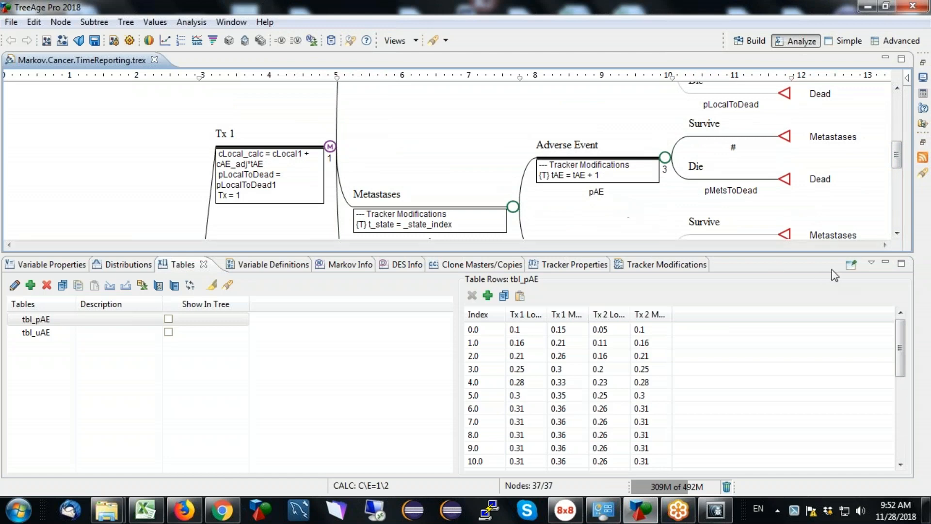
{"action": "key", "text": "ctrl+m"}
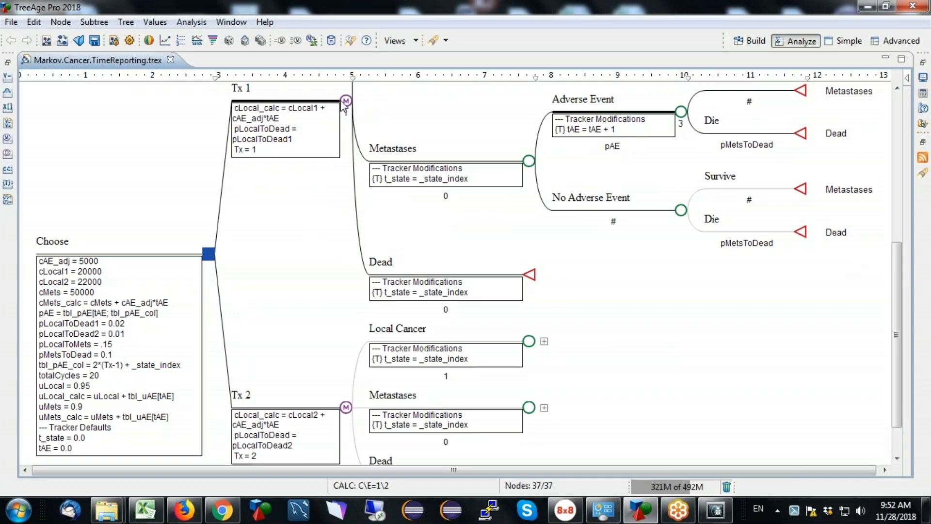
{"action": "left_click_drag", "start_coordinate": [895, 245], "coordinate": [900, 158]}
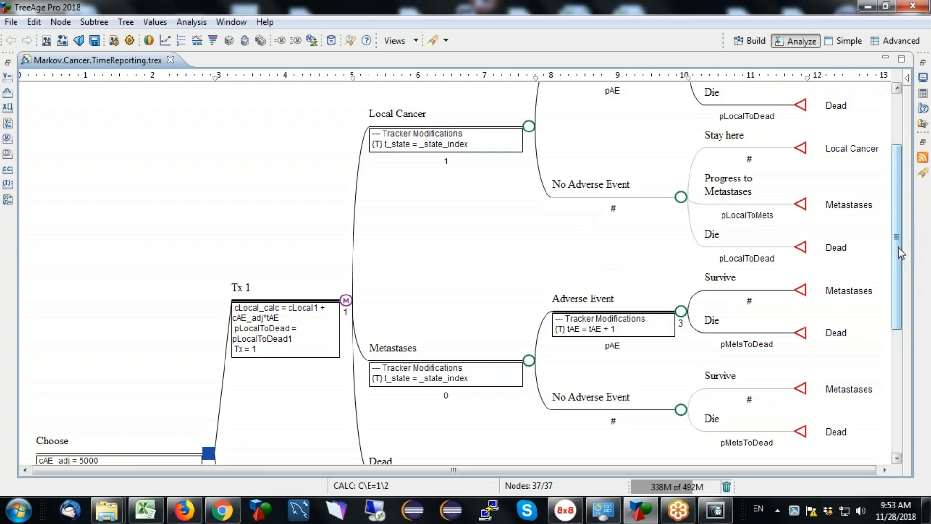
{"action": "left_click_drag", "start_coordinate": [898, 246], "coordinate": [897, 275]}
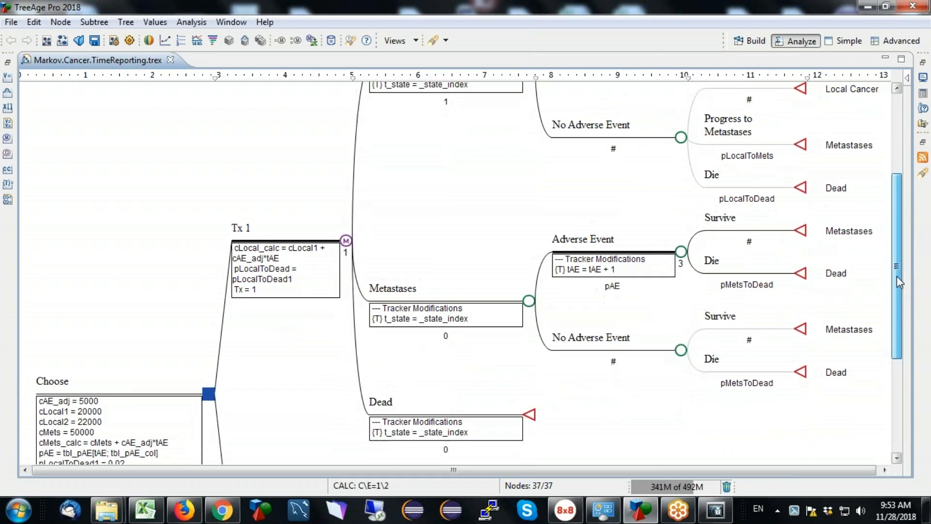
Step: In the tree's debugging preferences, show console output for selected elements and limit it to Markov cycles 1 to 10
{"action": "left_click", "coordinate": [126, 21]}
{"action": "left_click", "coordinate": [167, 131]}
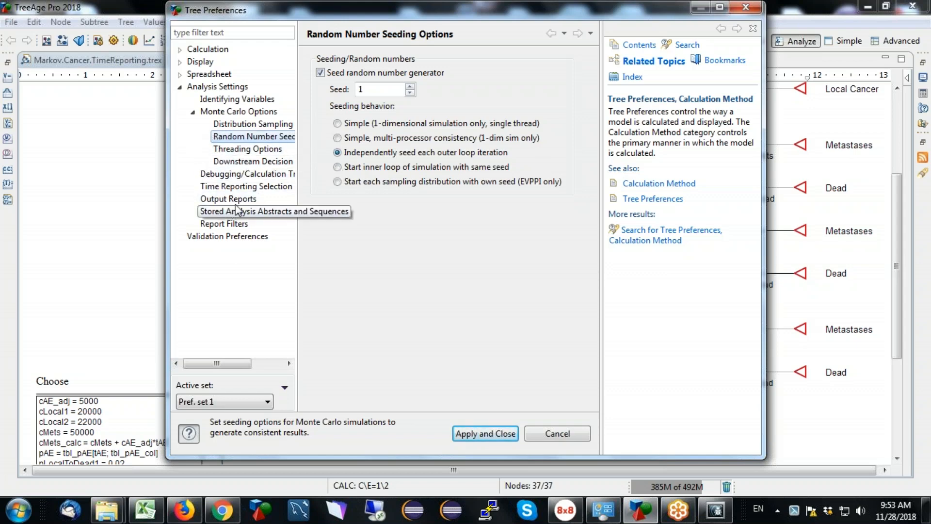
{"action": "left_click", "coordinate": [233, 173]}
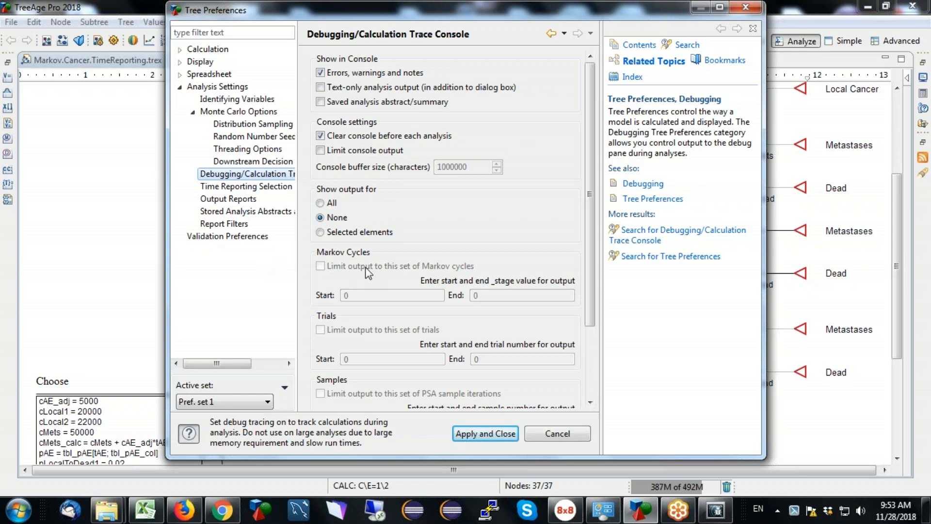
{"action": "left_click", "coordinate": [320, 232]}
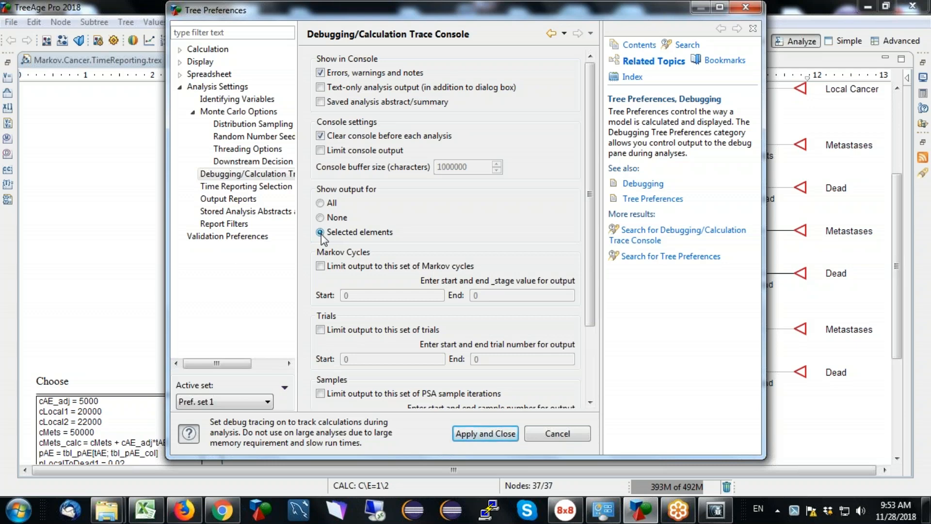
{"action": "left_click", "coordinate": [321, 266]}
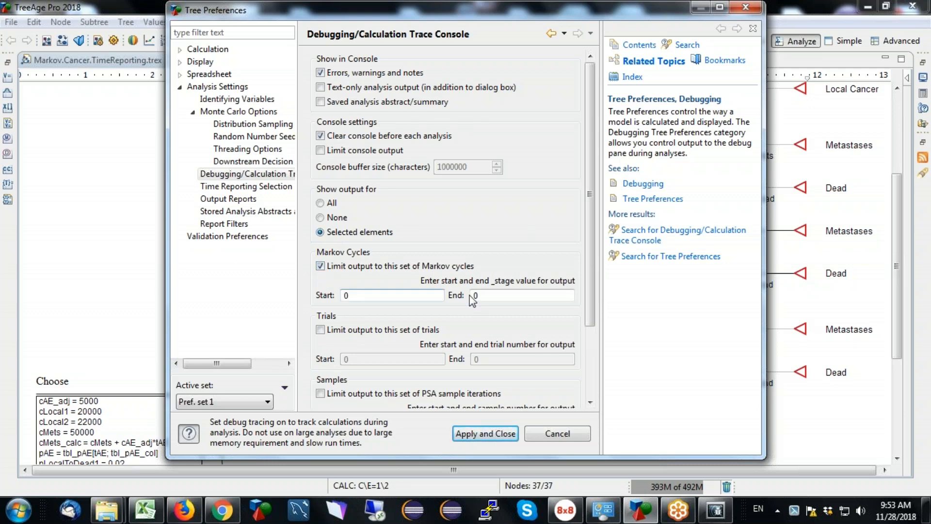
{"action": "left_click", "coordinate": [367, 296]}
{"action": "key", "text": "BackSpace"}
{"action": "type", "text": "1"}
{"action": "left_click", "coordinate": [480, 295]}
{"action": "key", "text": "BackSpace"}
{"action": "type", "text": "10"}
Step: Limit the debugging output to trials 1 to 10 and apply the tree preferences
{"action": "left_click", "coordinate": [320, 330]}
{"action": "left_click", "coordinate": [360, 358]}
{"action": "key", "text": "BackSpace"}
{"action": "type", "text": "11"}
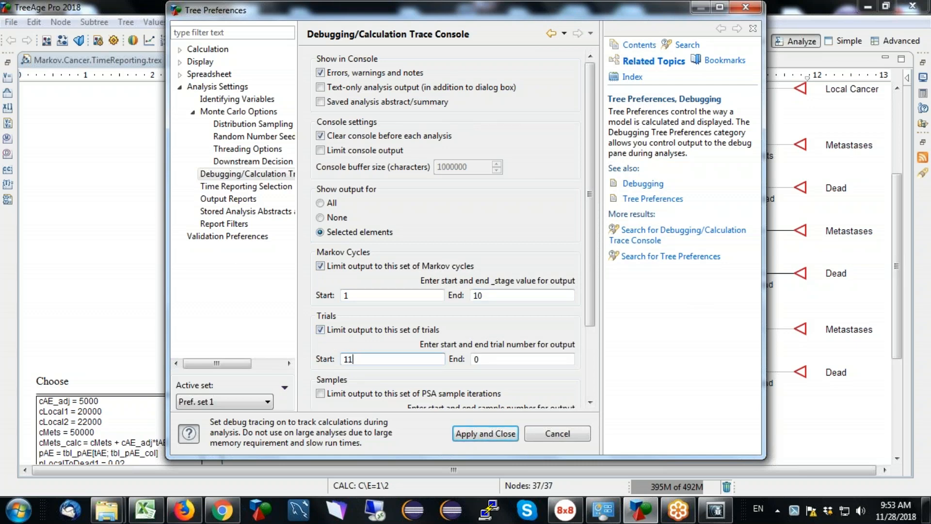
{"action": "key", "text": "BackSpace"}
{"action": "left_click", "coordinate": [517, 360]}
{"action": "key", "text": "BackSpace"}
{"action": "type", "text": "10"}
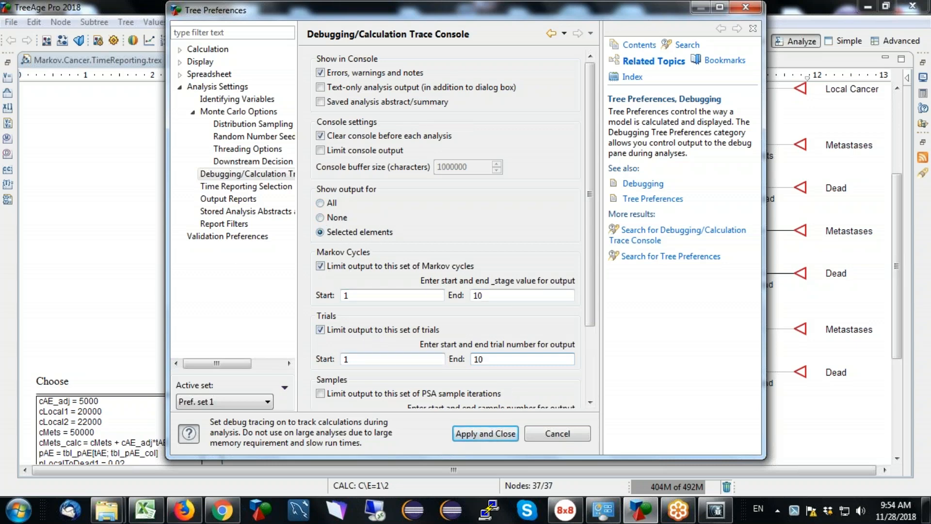
{"action": "left_click", "coordinate": [492, 437]}
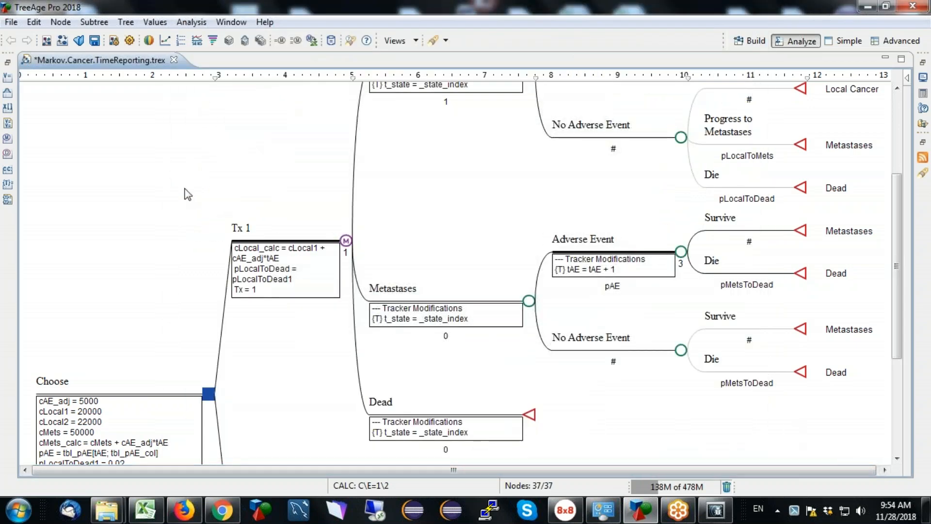
Step: Restore the variable list and enable debugging for the variable pAE
{"action": "left_click", "coordinate": [8, 63]}
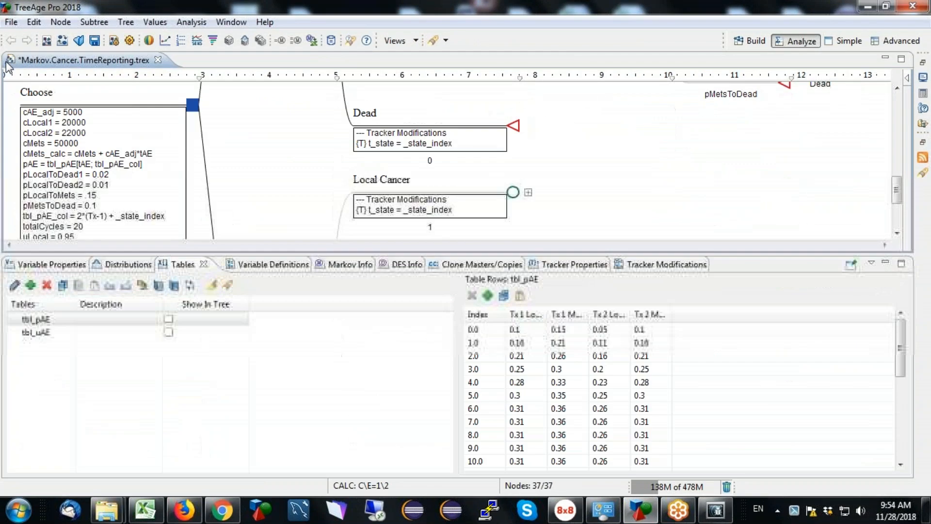
{"action": "left_click", "coordinate": [72, 265]}
{"action": "left_click", "coordinate": [68, 392]}
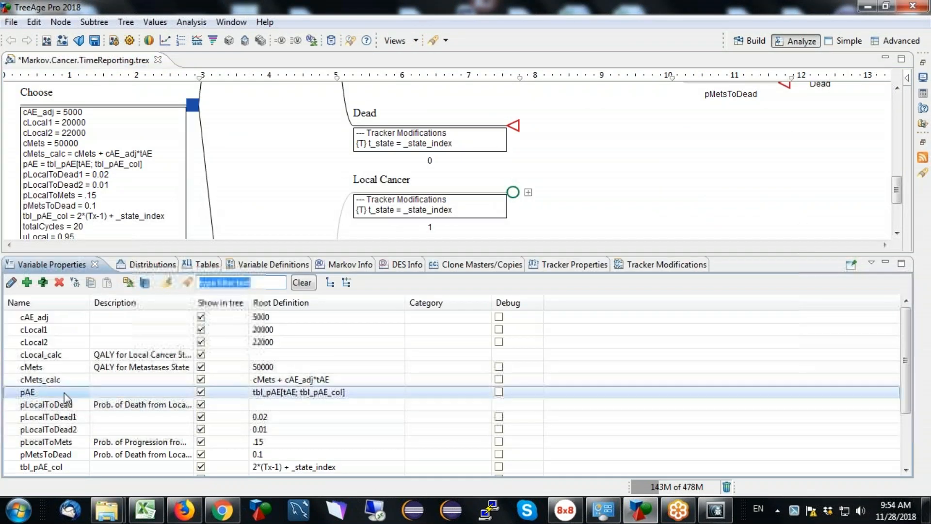
{"action": "left_click", "coordinate": [498, 392]}
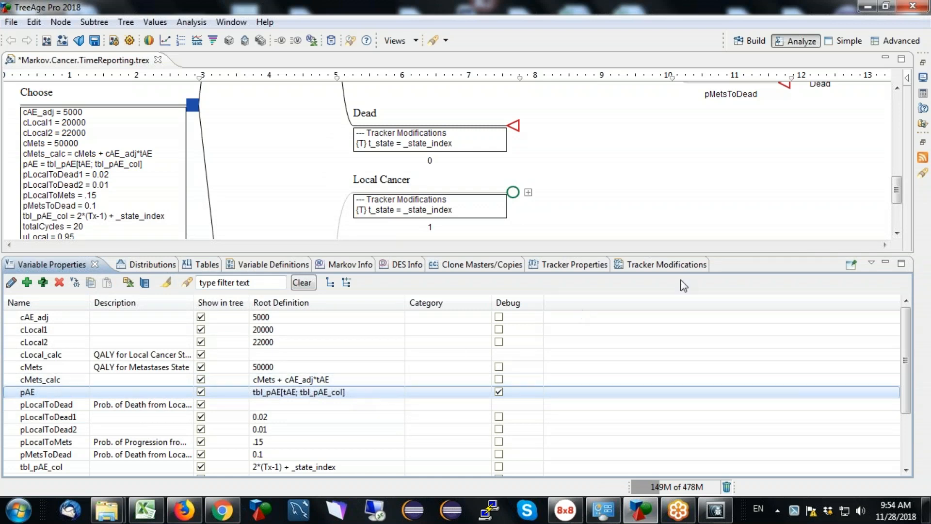
Step: Hide the variable list and display the Calculation Trace Console beside the tree
{"action": "left_click", "coordinate": [885, 263]}
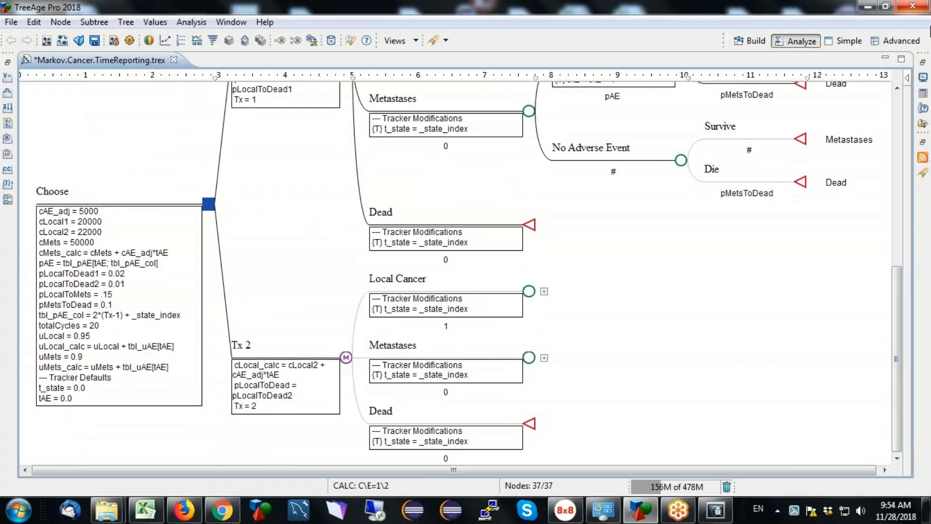
{"action": "left_click", "coordinate": [923, 63]}
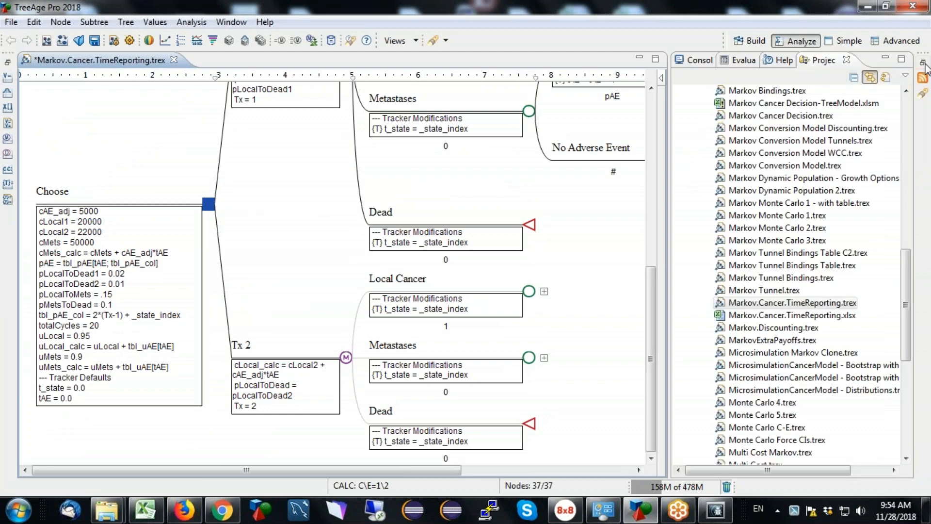
{"action": "left_click", "coordinate": [697, 61]}
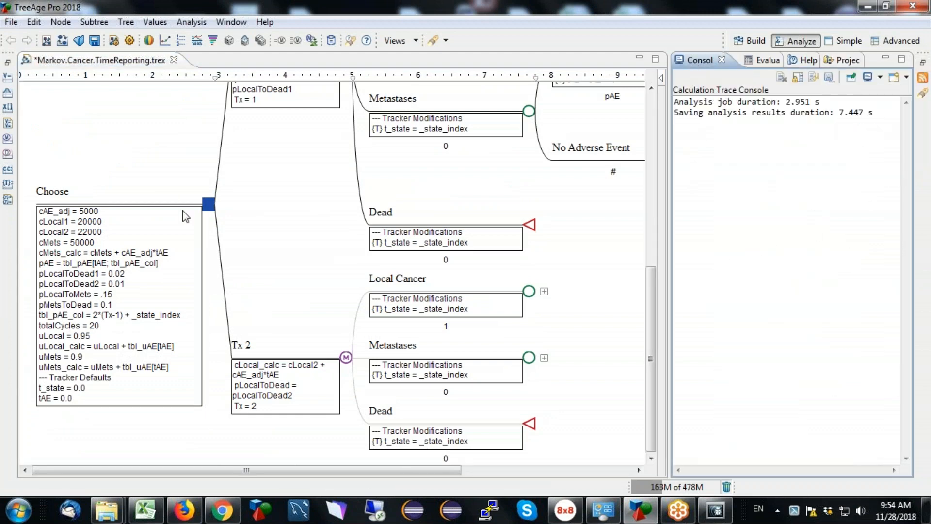
Step: Run a microsimulation with 1000 trials from the Choose decision node
{"action": "left_click", "coordinate": [212, 208]}
{"action": "left_click", "coordinate": [229, 40]}
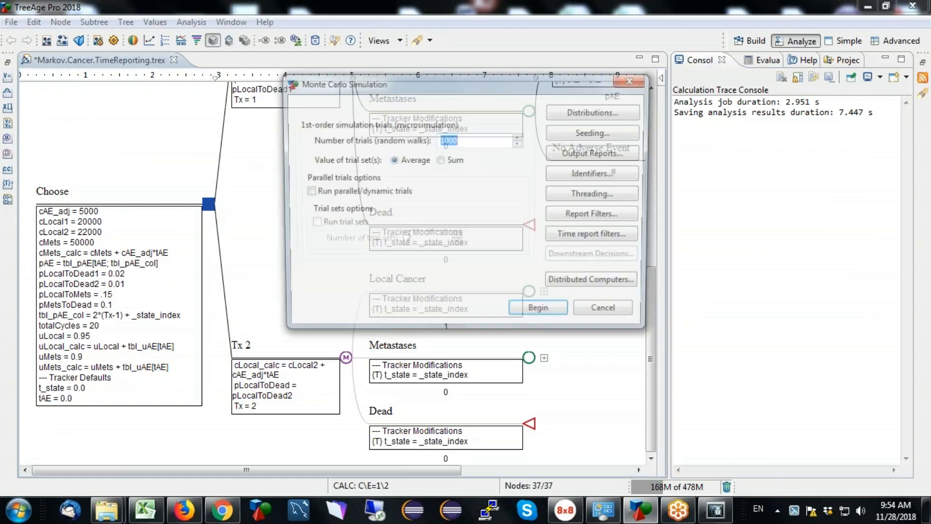
{"action": "left_click", "coordinate": [484, 139]}
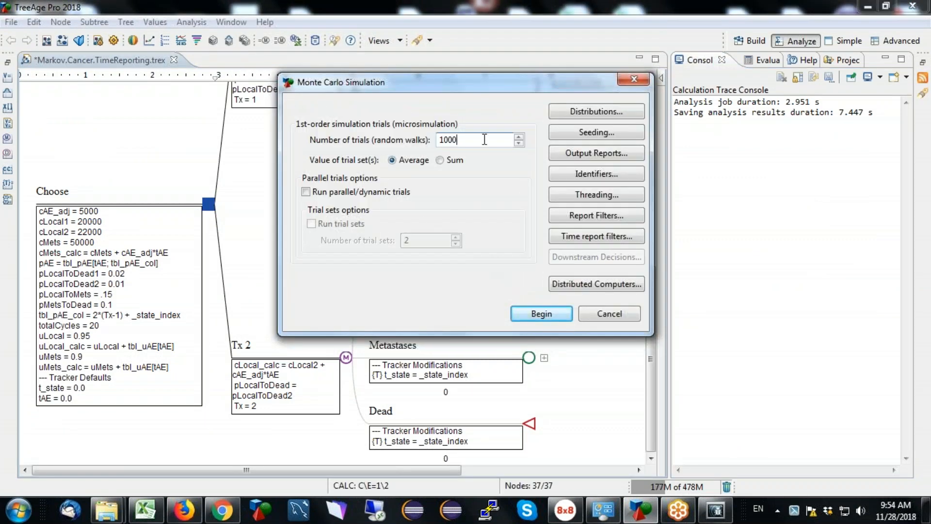
{"action": "left_click", "coordinate": [541, 313]}
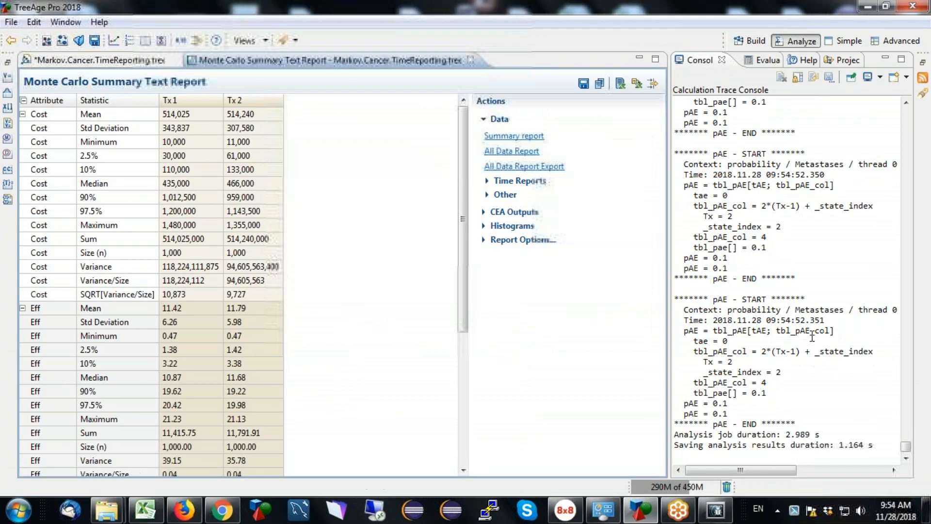
Step: Widen the console and examine the pAE calculation trace for strategy 1, trial 1, stage 1
{"action": "left_click_drag", "start_coordinate": [906, 445], "coordinate": [921, 116]}
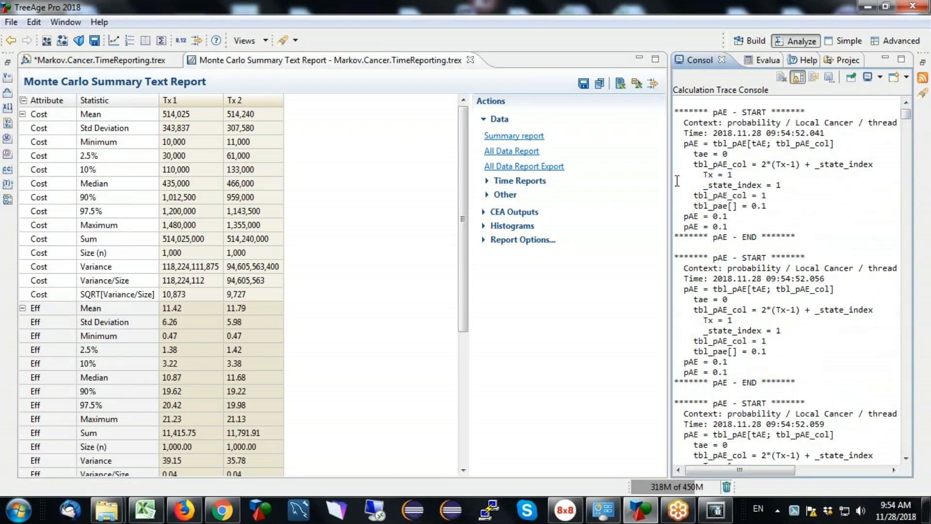
{"action": "left_click_drag", "start_coordinate": [669, 183], "coordinate": [463, 199]}
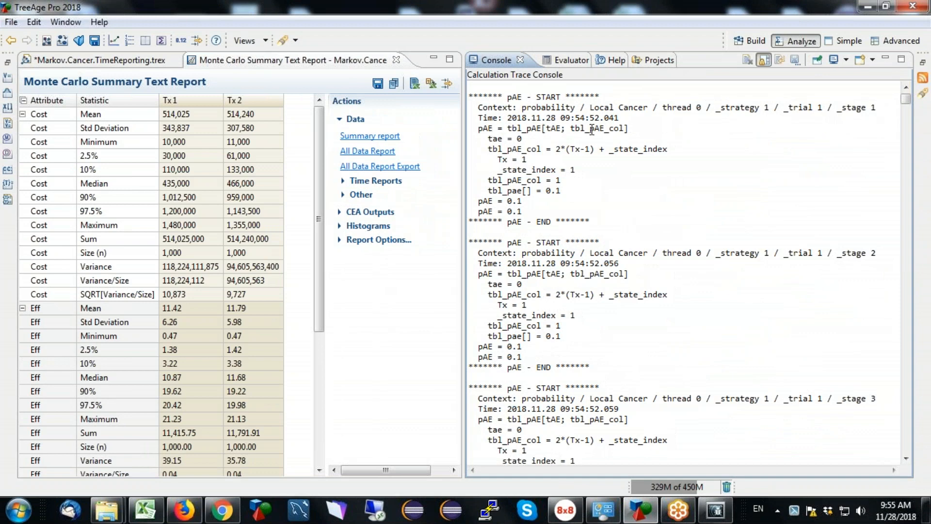
{"action": "left_click_drag", "start_coordinate": [632, 128], "coordinate": [488, 139]}
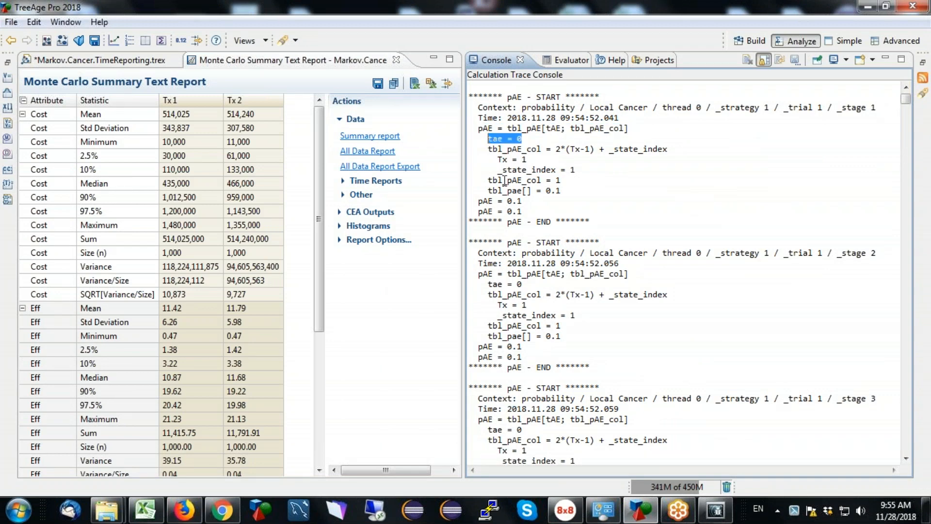
{"action": "left_click_drag", "start_coordinate": [527, 159], "coordinate": [503, 160]}
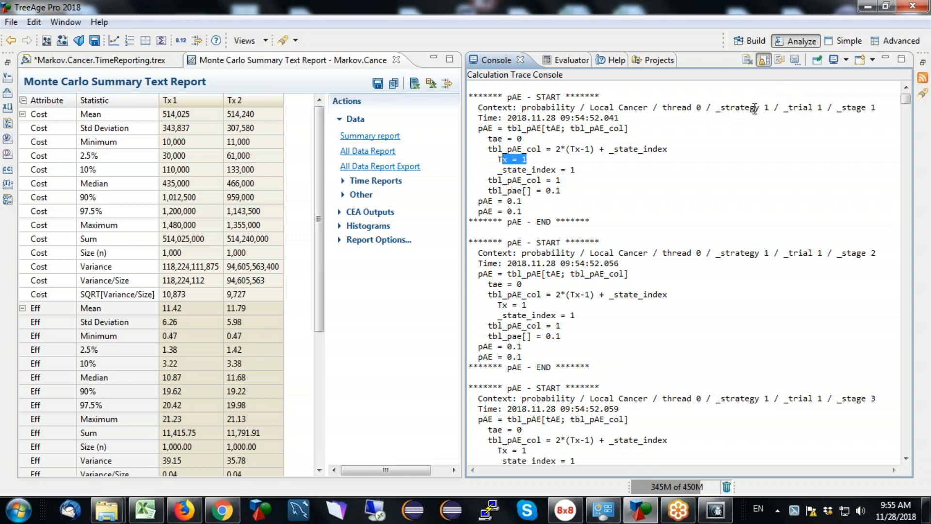
{"action": "left_click_drag", "start_coordinate": [578, 170], "coordinate": [561, 192]}
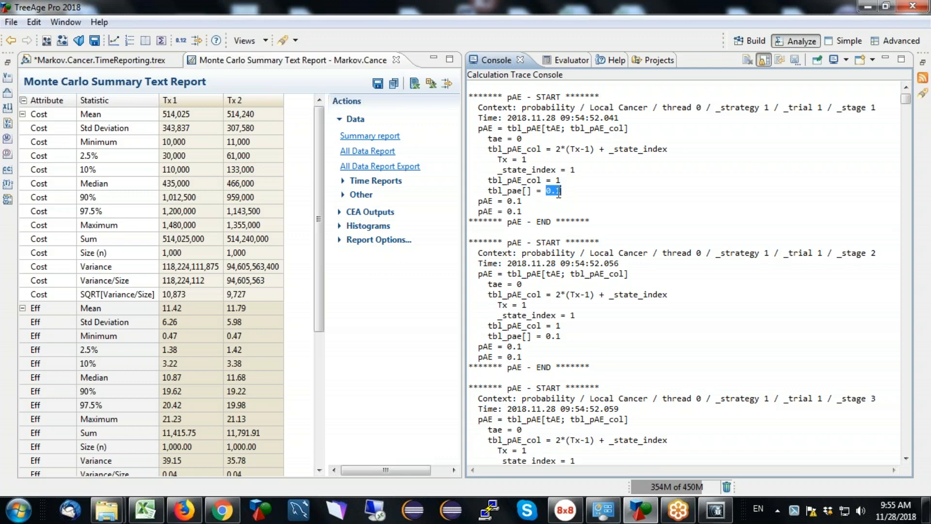
Step: Examine the pAE traces for strategy 2 in trials 1 and 2, comparing the Local Cancer and Metastases states
{"action": "left_click_drag", "start_coordinate": [905, 98], "coordinate": [905, 124]}
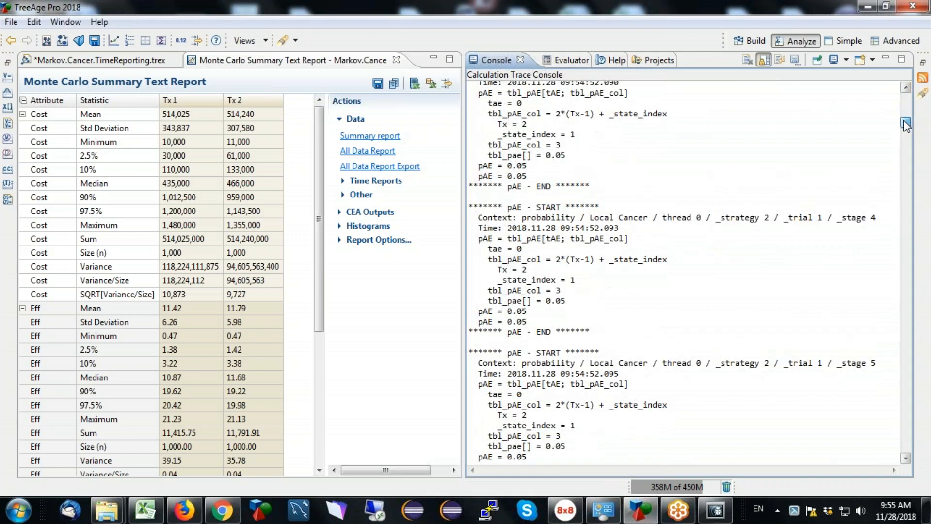
{"action": "left_click", "coordinate": [548, 271]}
{"action": "left_click_drag", "start_coordinate": [542, 301], "coordinate": [576, 301]}
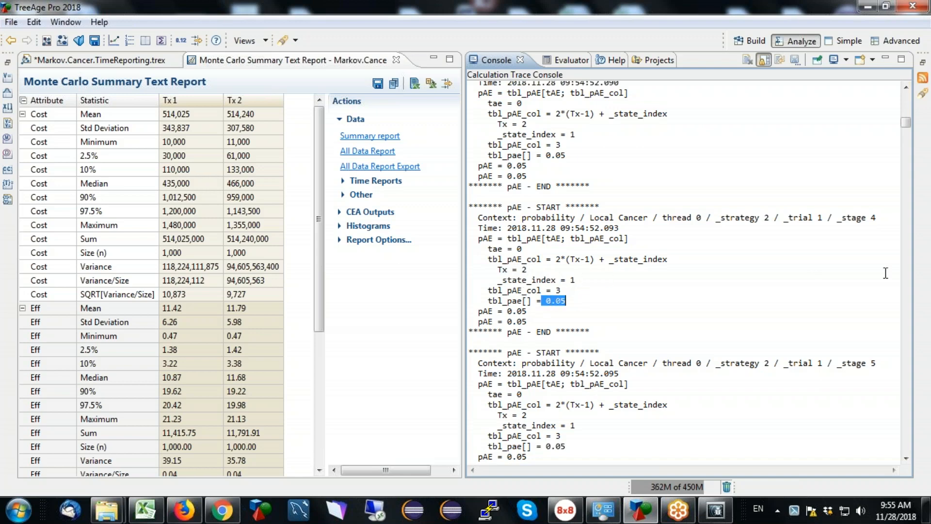
{"action": "left_click_drag", "start_coordinate": [906, 121], "coordinate": [906, 163]}
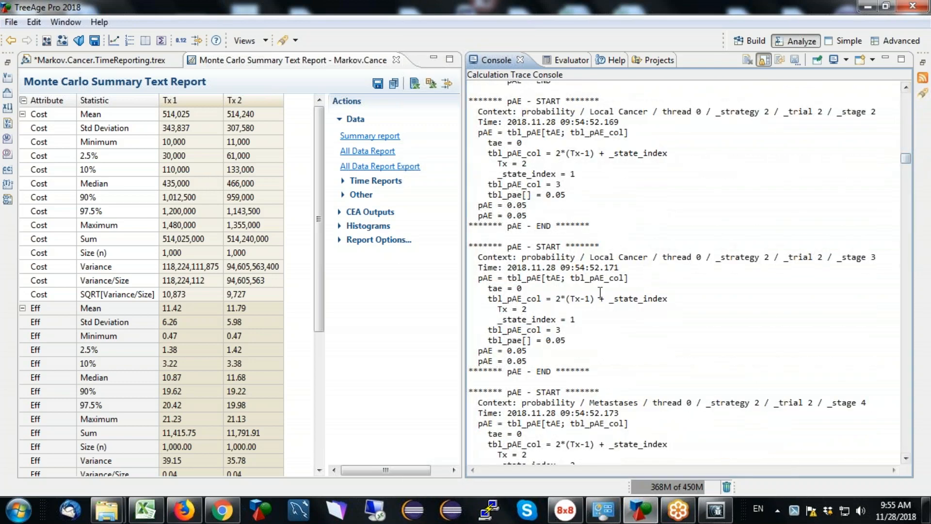
{"action": "left_click_drag", "start_coordinate": [517, 312], "coordinate": [586, 340]}
{"action": "left_click_drag", "start_coordinate": [905, 158], "coordinate": [905, 167]}
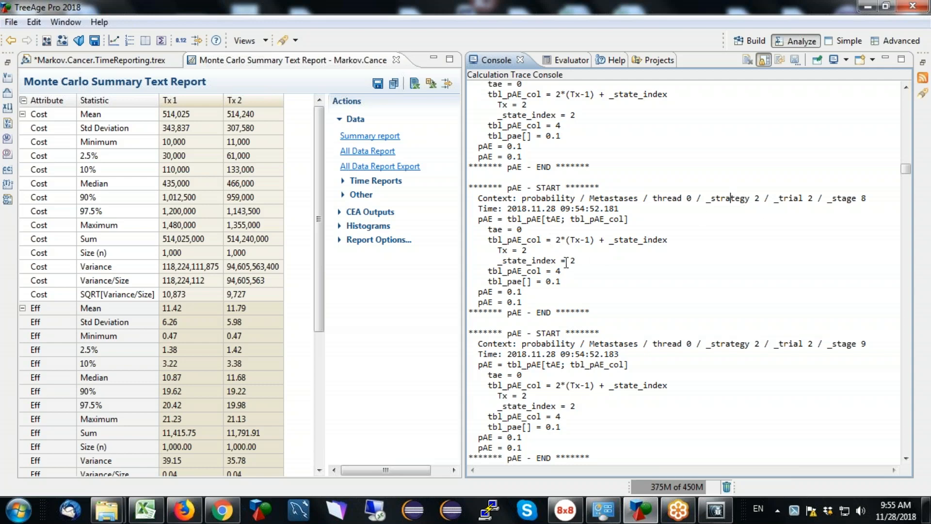
{"action": "left_click_drag", "start_coordinate": [561, 282], "coordinate": [543, 285]}
{"action": "left_click_drag", "start_coordinate": [592, 313], "coordinate": [464, 176]}
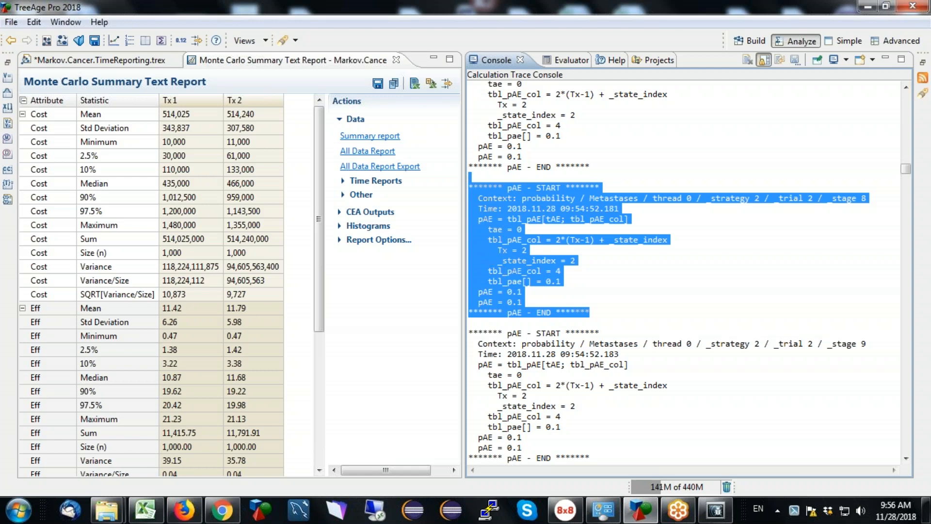
Step: Hide the console, then close the Monte Carlo summary report and the time reporting tree without saving changes
{"action": "left_click", "coordinate": [885, 60]}
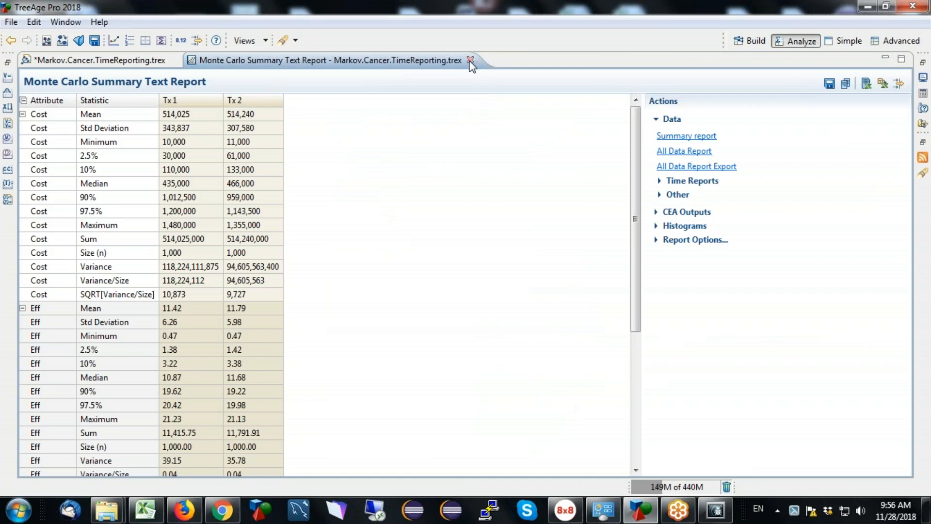
{"action": "left_click", "coordinate": [470, 60]}
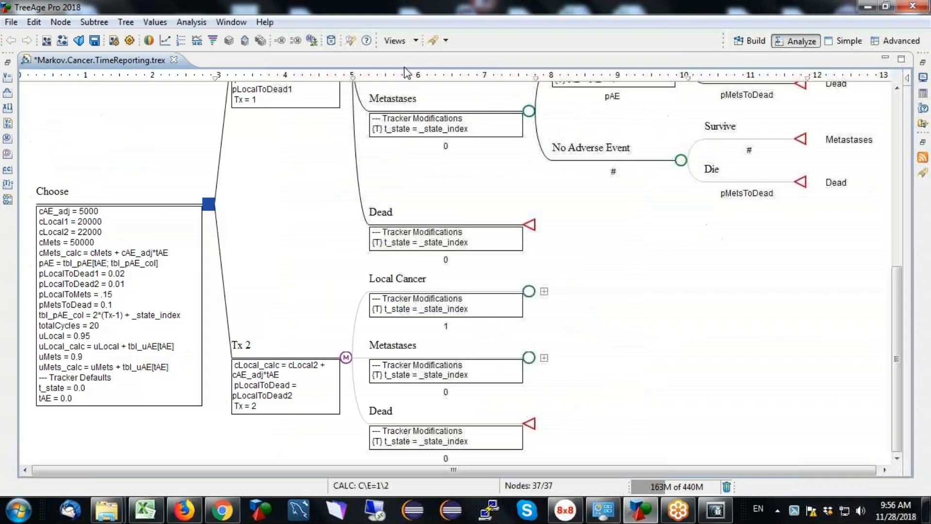
{"action": "left_click", "coordinate": [174, 60]}
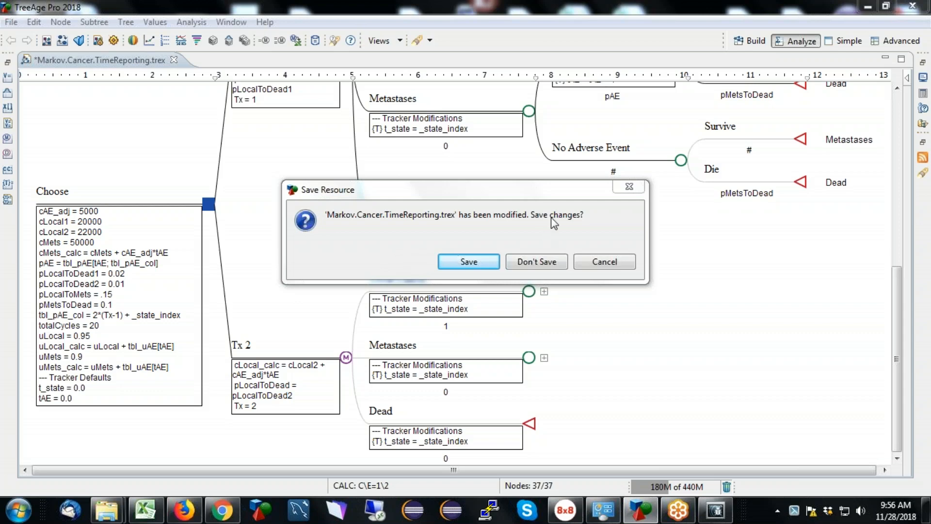
{"action": "left_click", "coordinate": [541, 264]}
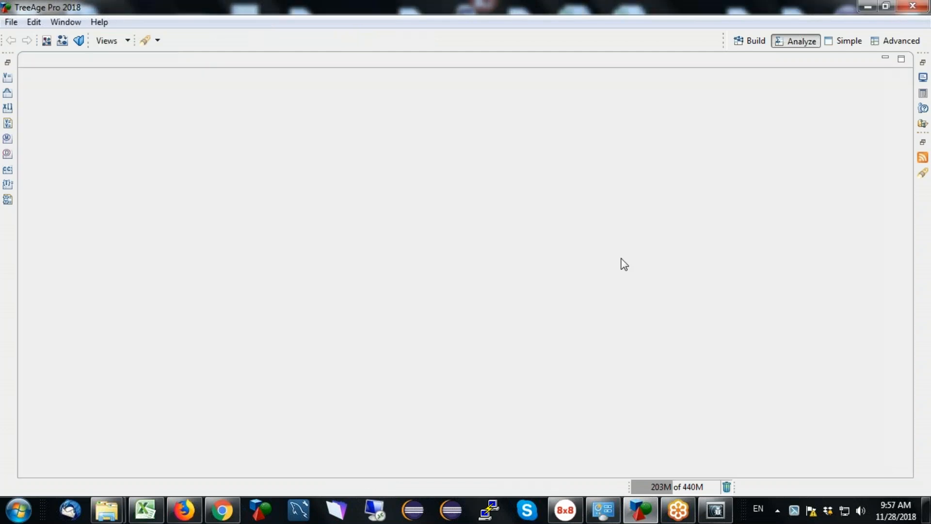
Step: Open Markov Cancer Decision.trex from the project files and give the tree the full workspace
{"action": "left_click", "coordinate": [923, 63]}
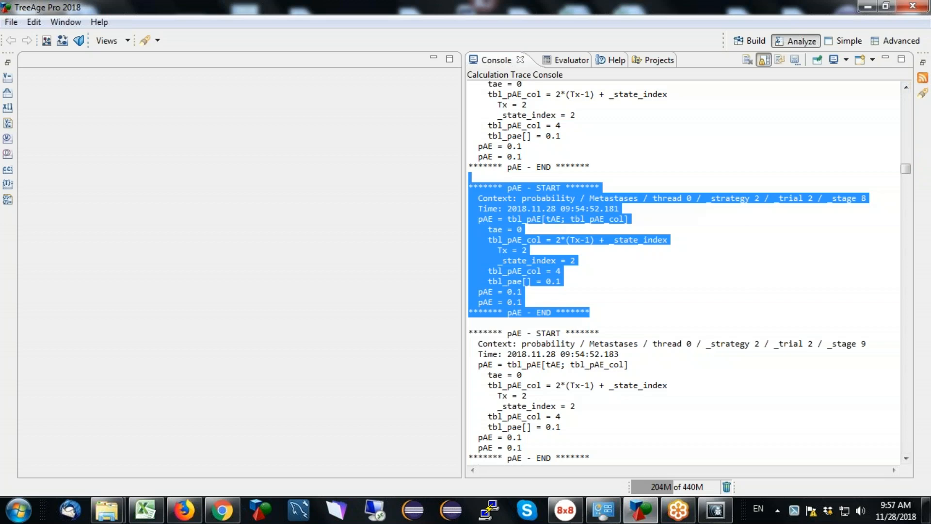
{"action": "left_click", "coordinate": [650, 62]}
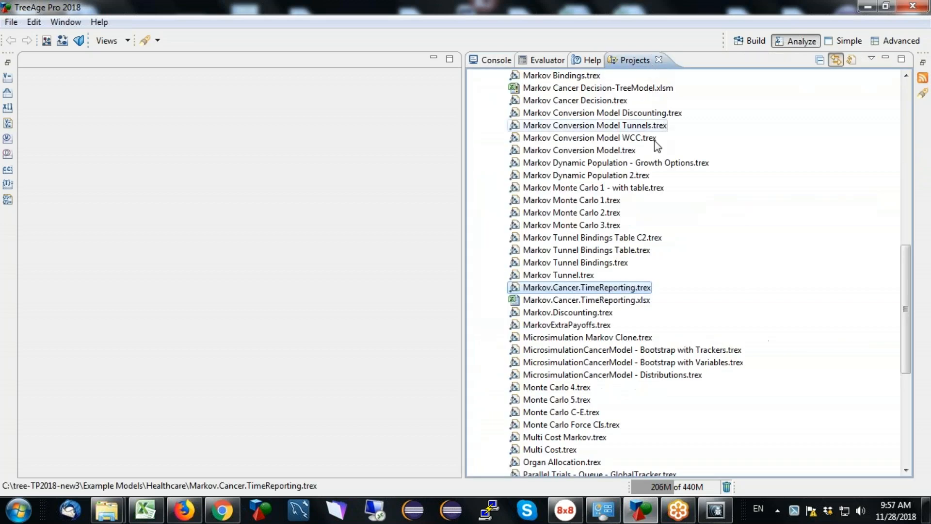
{"action": "left_click_drag", "start_coordinate": [903, 278], "coordinate": [904, 275]}
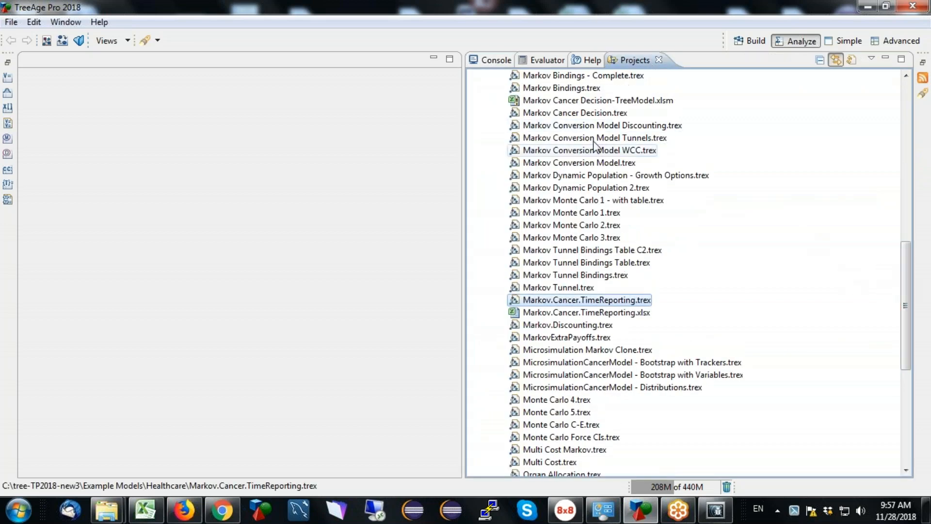
{"action": "double_click", "coordinate": [561, 116]}
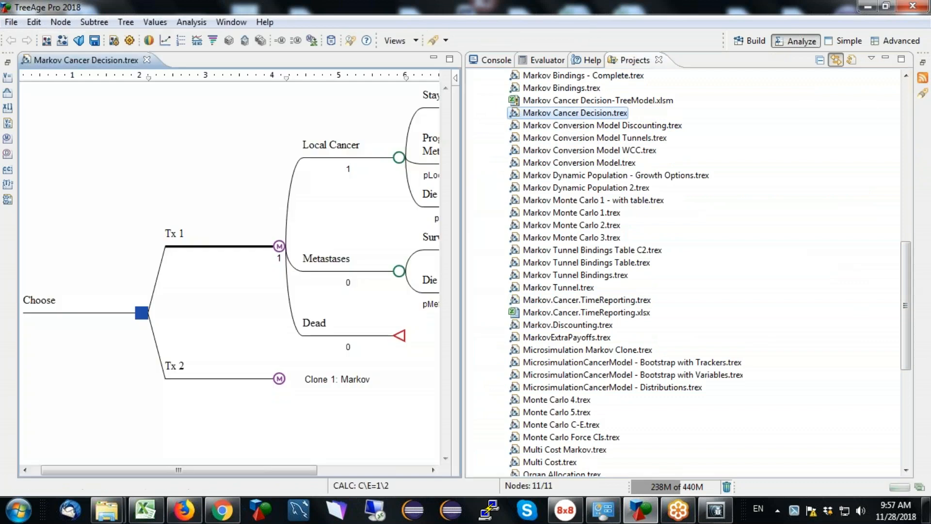
{"action": "left_click", "coordinate": [885, 58]}
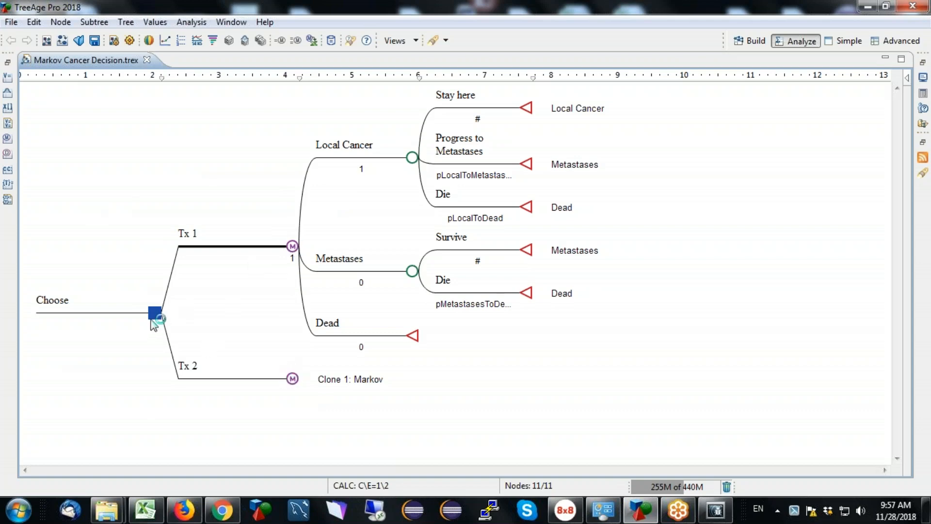
Step: Convert the Markov model to Excel with a single sheet per strategy, open the generated workbook and enable its macros
{"action": "left_click", "coordinate": [312, 41]}
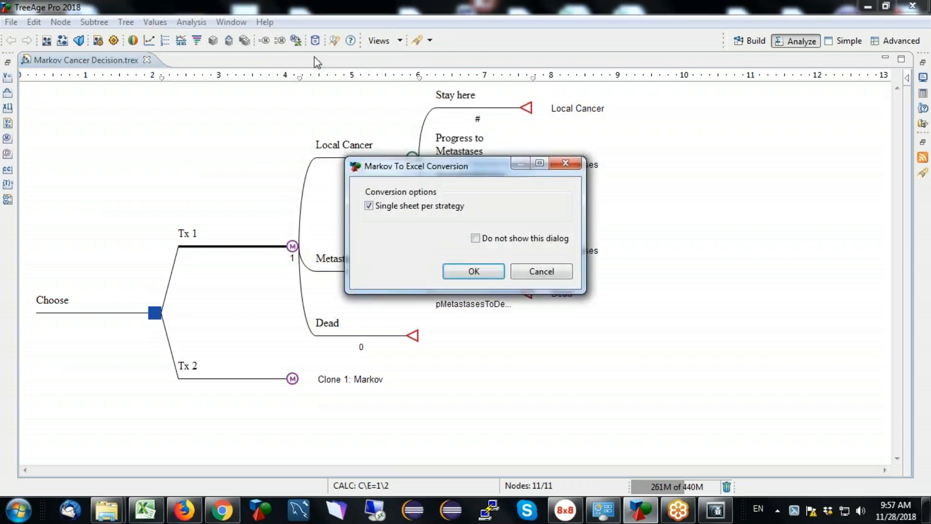
{"action": "left_click", "coordinate": [474, 271]}
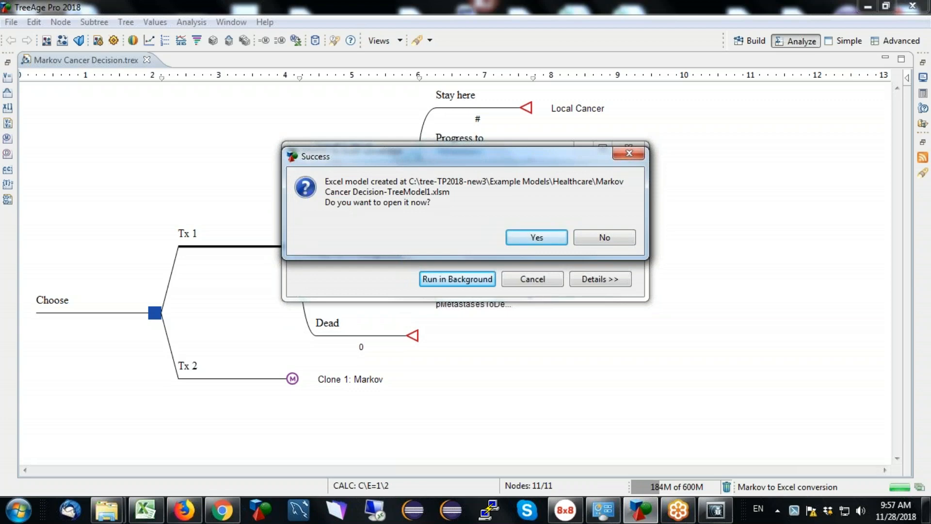
{"action": "left_click", "coordinate": [552, 242]}
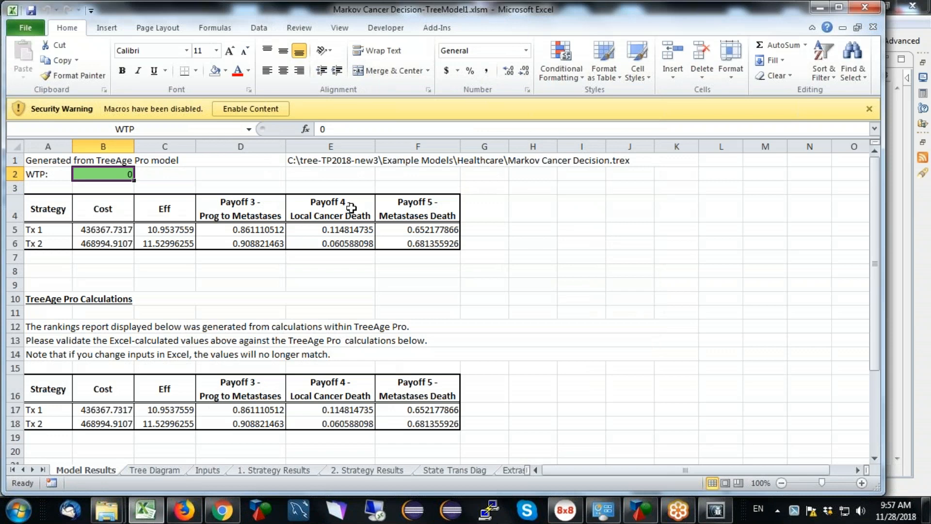
{"action": "left_click", "coordinate": [250, 110]}
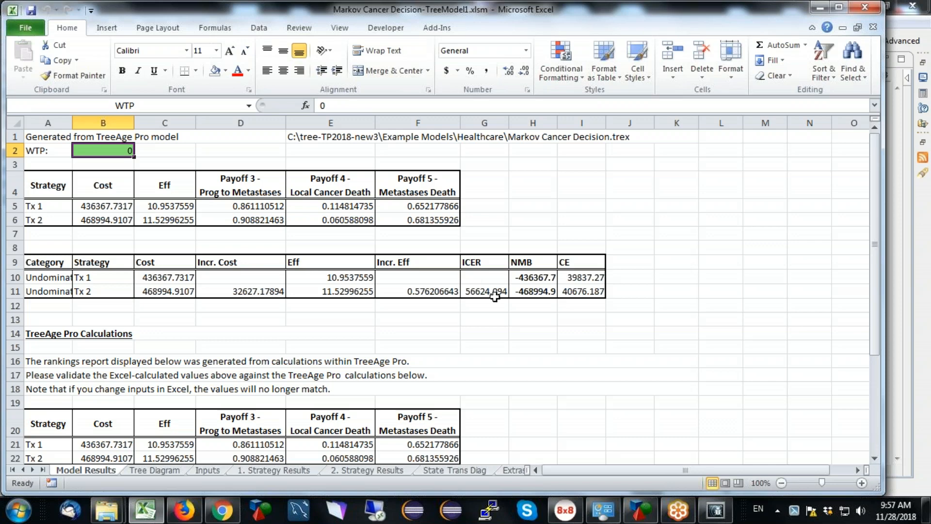
Step: Review the workbook's input parameters and the first strategy's cohort proportions, payoffs and checksum columns
{"action": "left_click", "coordinate": [209, 471]}
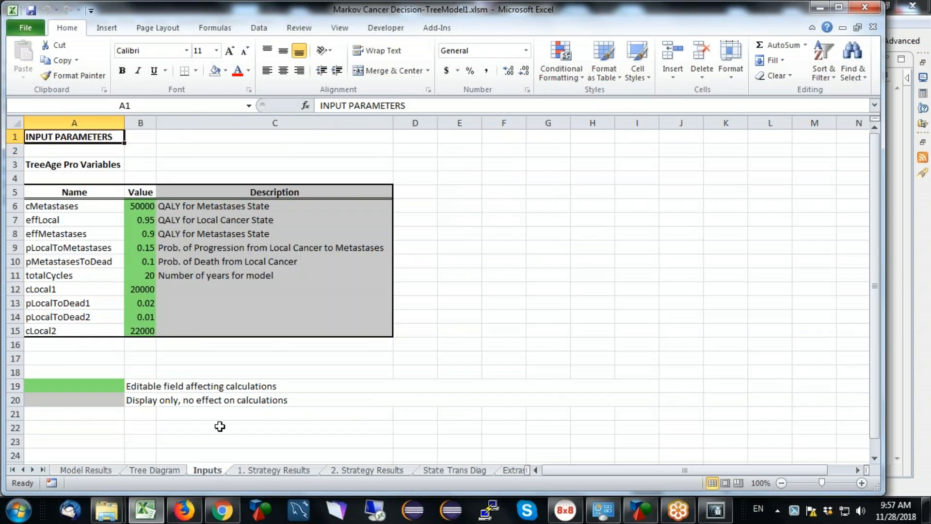
{"action": "left_click", "coordinate": [270, 471]}
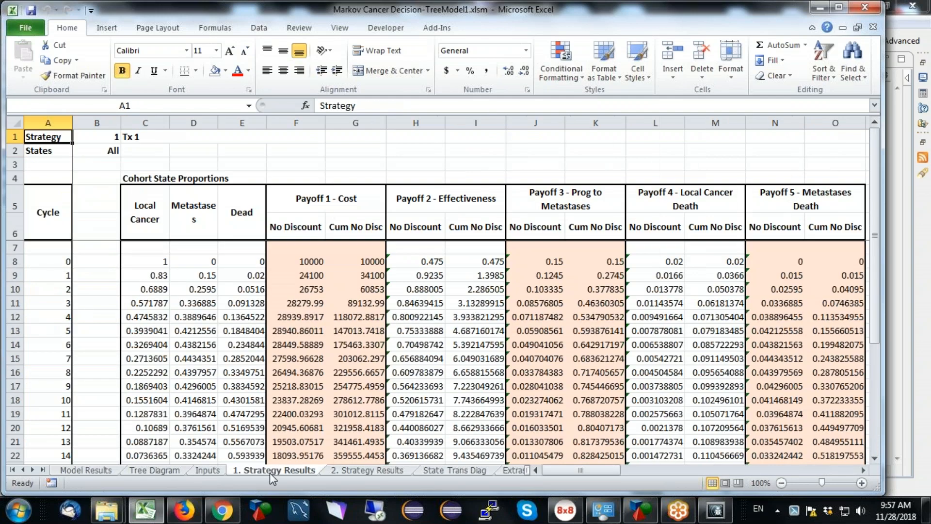
{"action": "left_click", "coordinate": [370, 330]}
{"action": "key", "text": "Right"}
{"action": "key", "text": "Right"}
{"action": "key", "text": "Right"}
{"action": "key", "text": "Right"}
{"action": "key", "text": "Right"}
{"action": "key", "text": "Right"}
{"action": "key", "text": "Right"}
{"action": "key", "text": "Right"}
{"action": "key", "text": "Right"}
{"action": "key", "text": "Right"}
{"action": "key", "text": "Right"}
{"action": "key", "text": "Right"}
{"action": "key", "text": "Right"}
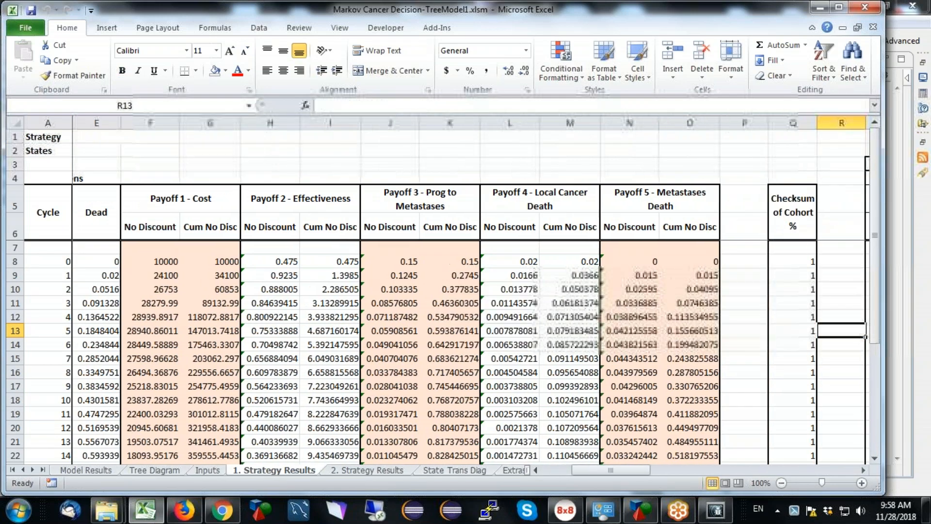
Step: Examine the Local Cancer state columns and the cycle 5 formulas around the start of the Metastases state
{"action": "key", "text": "Right"}
{"action": "key", "text": "Right"}
{"action": "key", "text": "Right"}
{"action": "key", "text": "Right"}
{"action": "key", "text": "Right"}
{"action": "key", "text": "Right"}
{"action": "key", "text": "Right"}
{"action": "key", "text": "Right"}
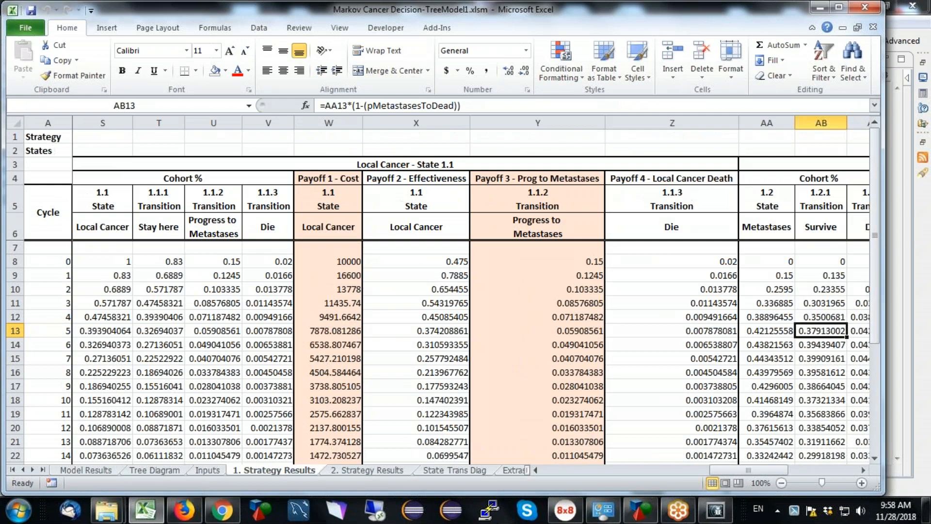
{"action": "key", "text": "Left"}
{"action": "key", "text": "Left"}
{"action": "key", "text": "Left"}
{"action": "key", "text": "Right"}
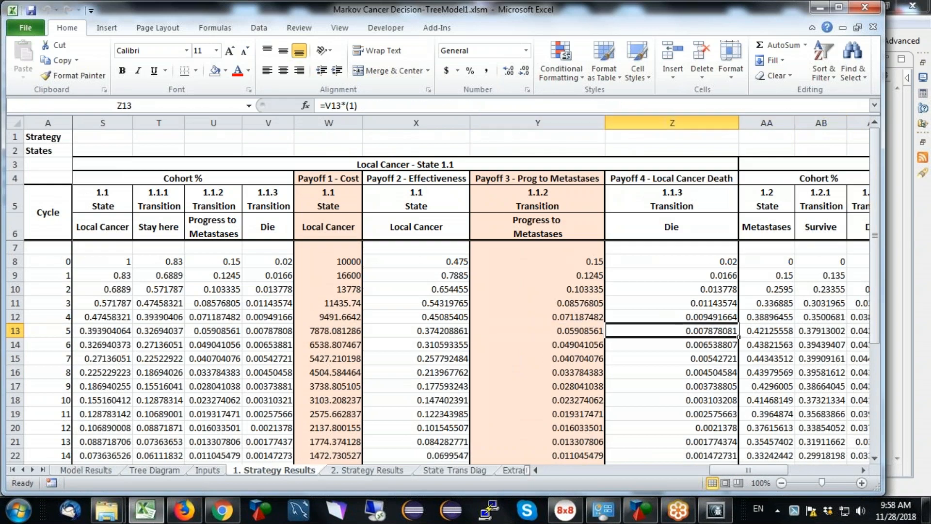
{"action": "key", "text": "Right"}
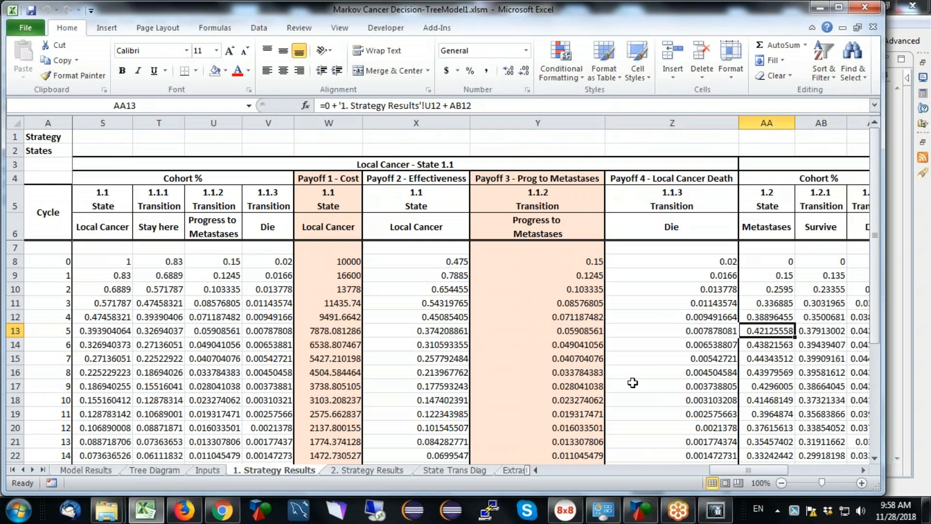
Step: Examine the cycle 6 Survive transition formula of the Metastases state, leaving the cell unedited
{"action": "left_click", "coordinate": [819, 344]}
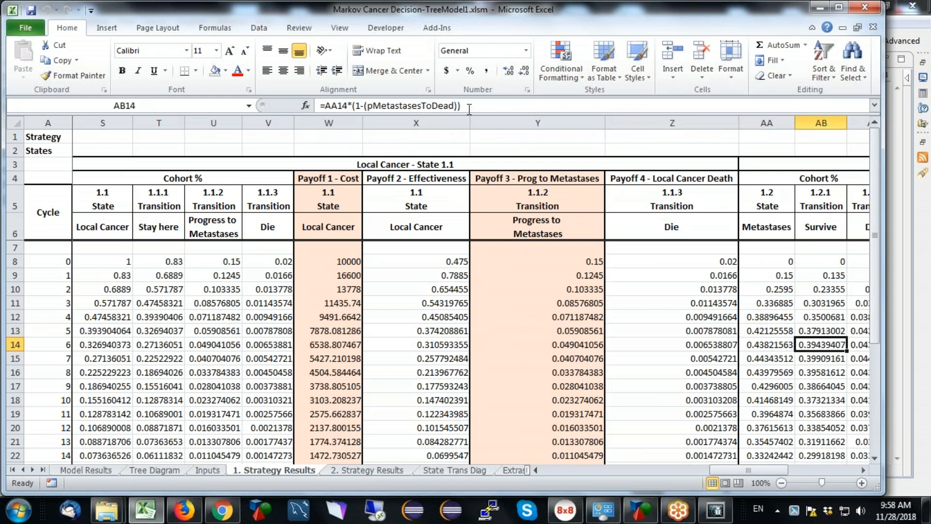
{"action": "left_click_drag", "start_coordinate": [467, 105], "coordinate": [319, 105]}
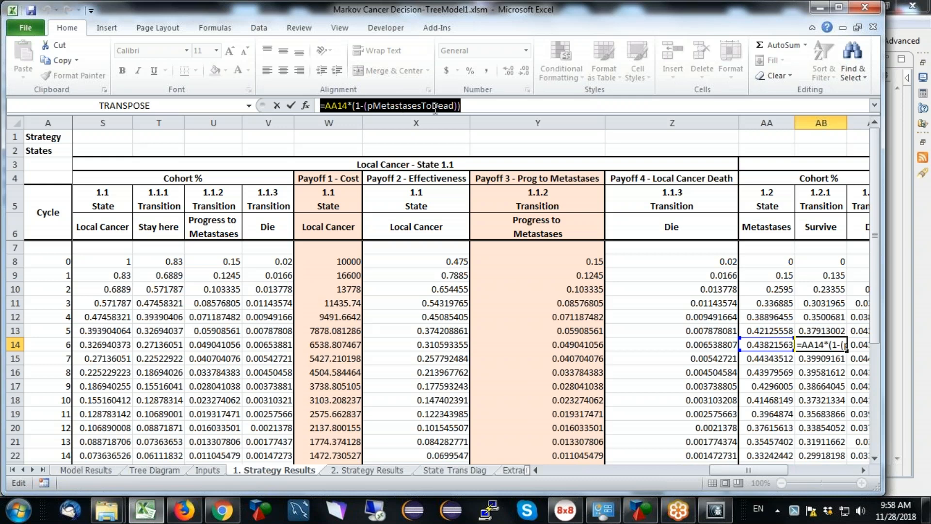
{"action": "left_click_drag", "start_coordinate": [749, 470], "coordinate": [788, 470]}
{"action": "left_click", "coordinate": [658, 404]}
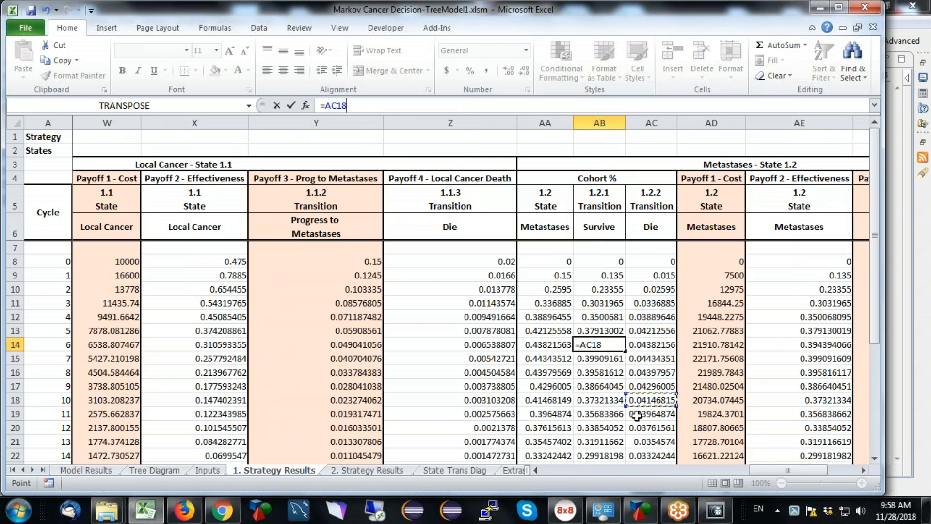
{"action": "key", "text": "Escape"}
Step: Examine the Metastases state's Survive and Die transition formulas and its cost and effectiveness payoff formulas around cycles 10 to 12
{"action": "left_click", "coordinate": [614, 424]}
{"action": "left_click", "coordinate": [651, 413]}
{"action": "left_click", "coordinate": [651, 400]}
{"action": "left_click", "coordinate": [599, 400]}
{"action": "left_click", "coordinate": [732, 415]}
{"action": "left_click", "coordinate": [800, 420]}
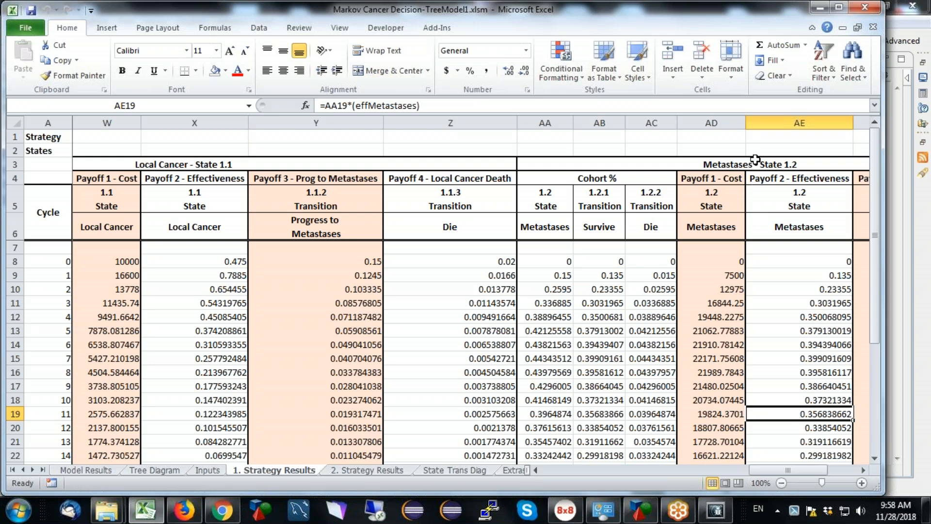
{"action": "left_click", "coordinate": [786, 18]}
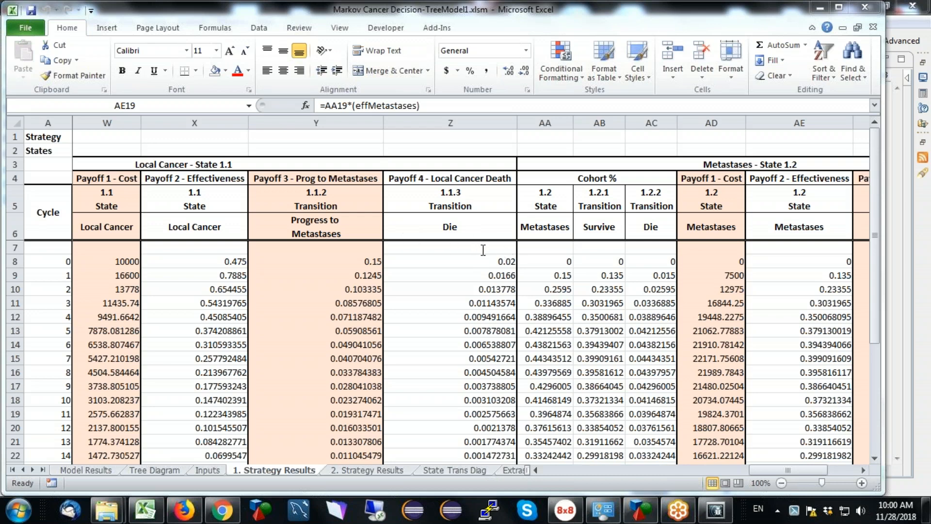
Step: Switch to TreeAge Pro, run the extended Markov cohort analysis on the Tx 1 node and chart its state probabilities
{"action": "left_click", "coordinate": [640, 509]}
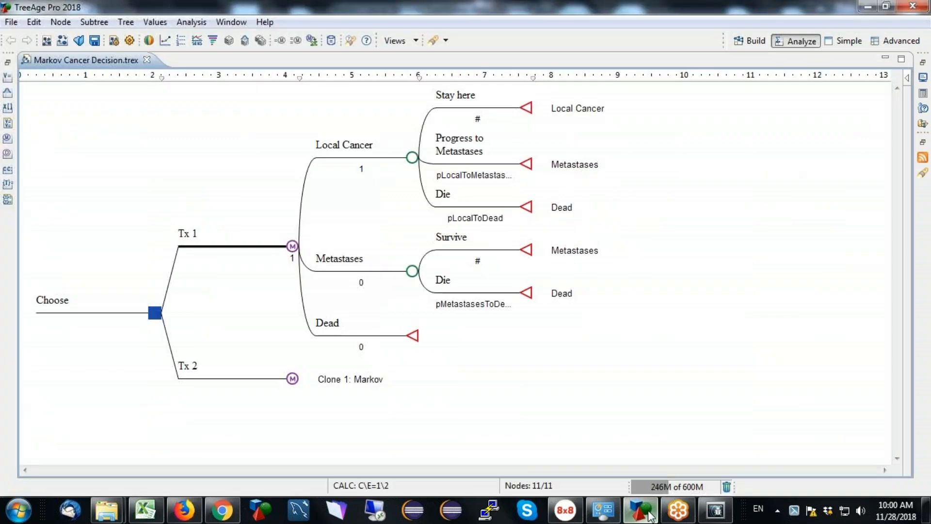
{"action": "left_click", "coordinate": [292, 247]}
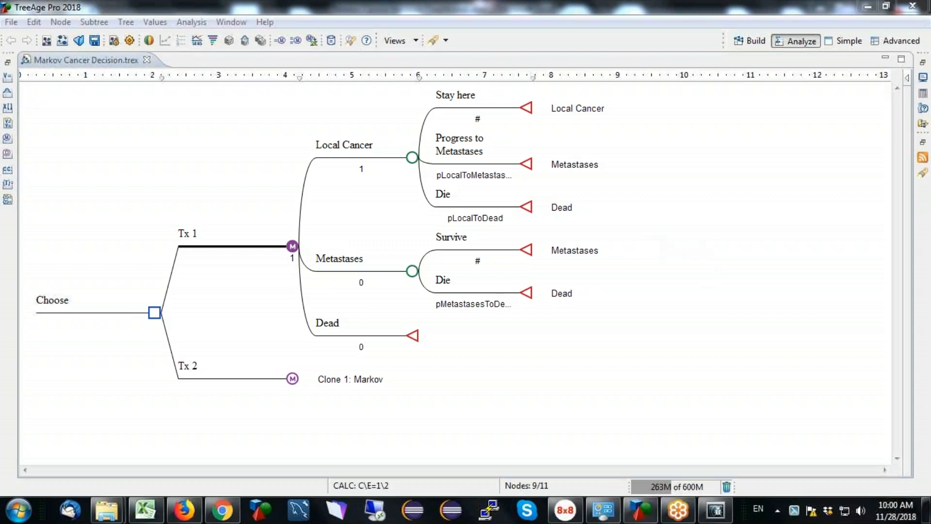
{"action": "left_click", "coordinate": [295, 41]}
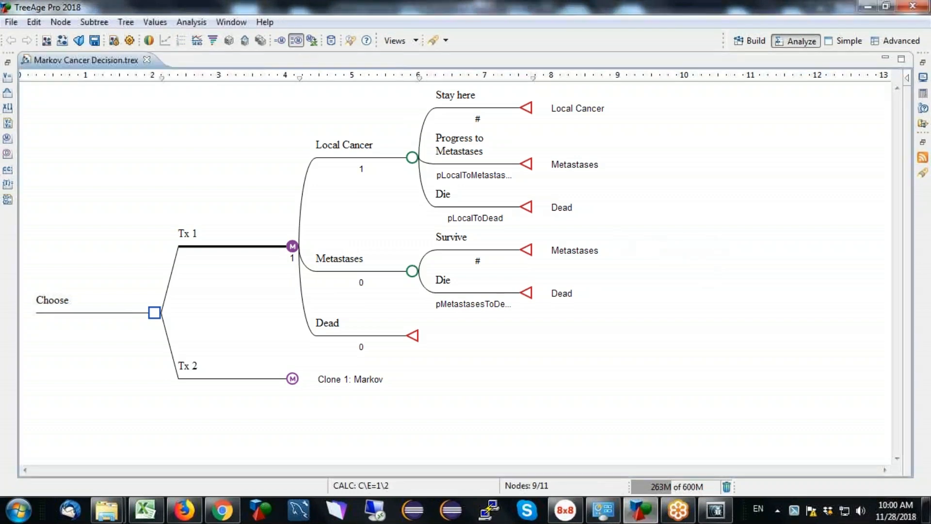
{"action": "left_click", "coordinate": [672, 184]}
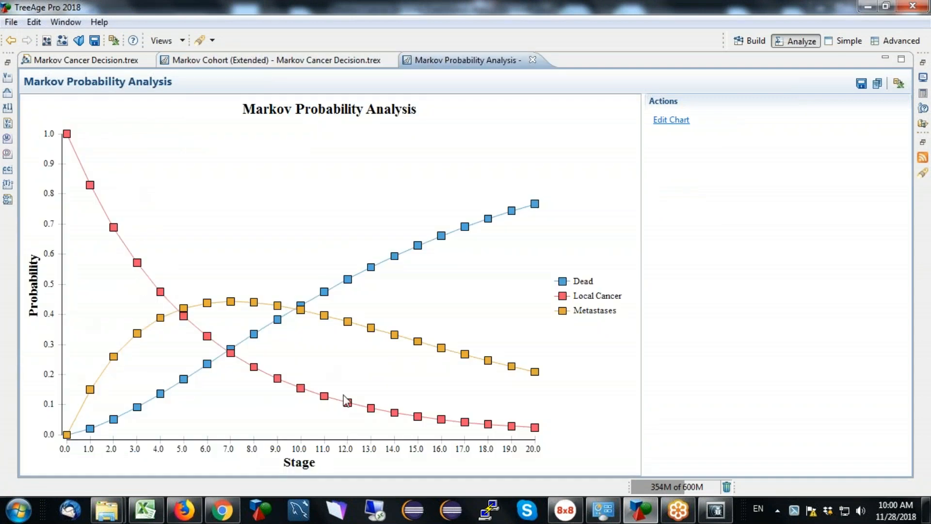
Step: Generate a survival curve with Dead as the non-survival state and place it beside the Markov Probability Analysis chart
{"action": "left_click", "coordinate": [324, 60]}
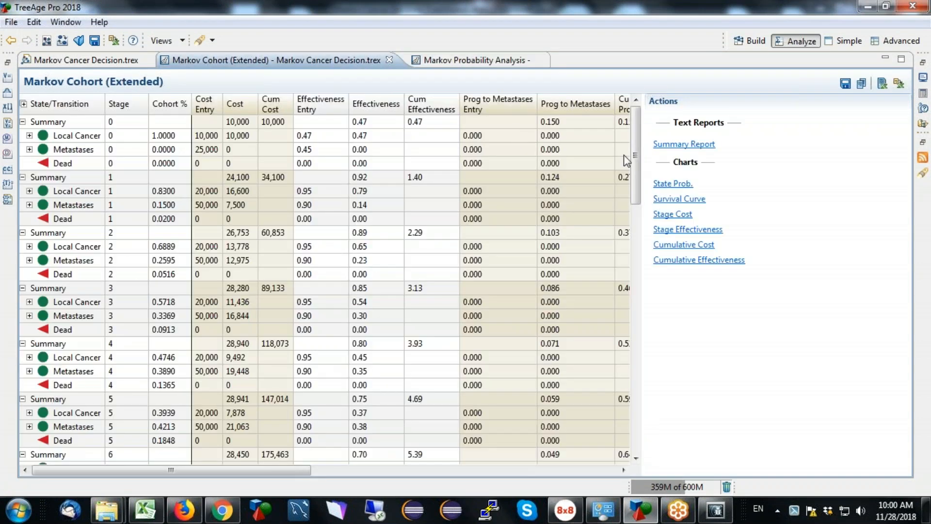
{"action": "left_click", "coordinate": [685, 199]}
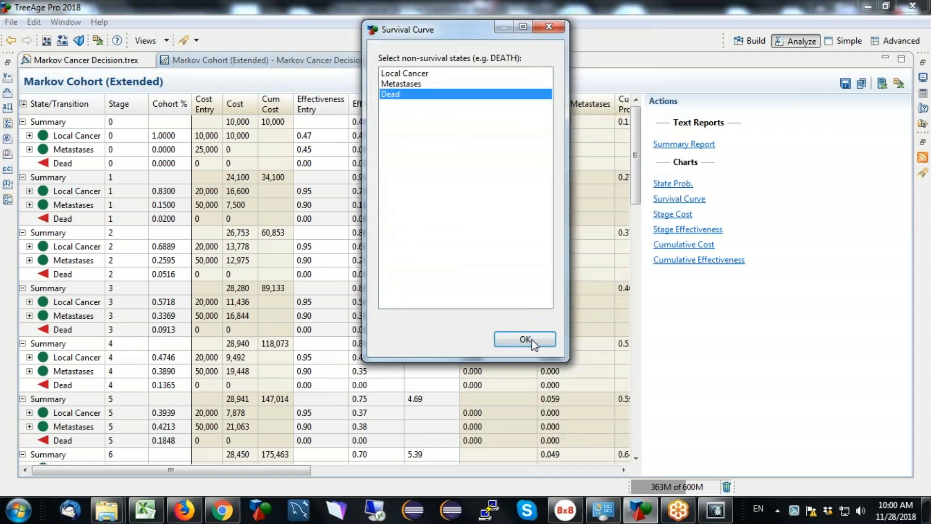
{"action": "left_click", "coordinate": [525, 339]}
{"action": "left_click_drag", "start_coordinate": [722, 108], "coordinate": [875, 163]}
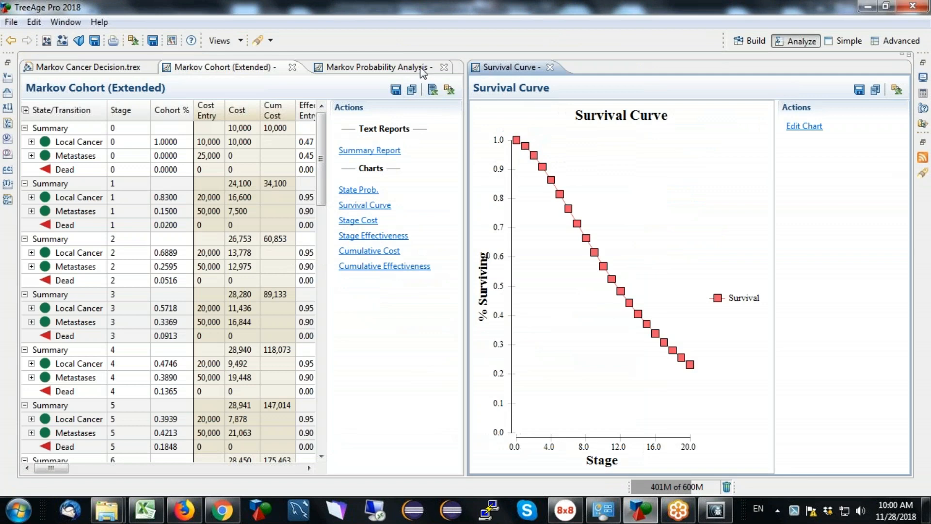
{"action": "left_click", "coordinate": [421, 69]}
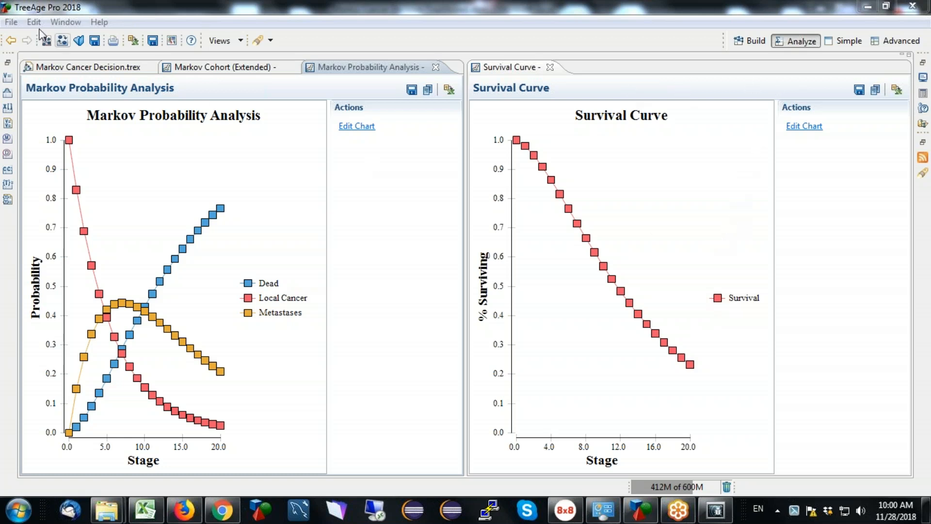
Step: Close the survival curve and convert the Tx 1 Markov node to a state transition diagram without saving it to a file
{"action": "left_click", "coordinate": [74, 68]}
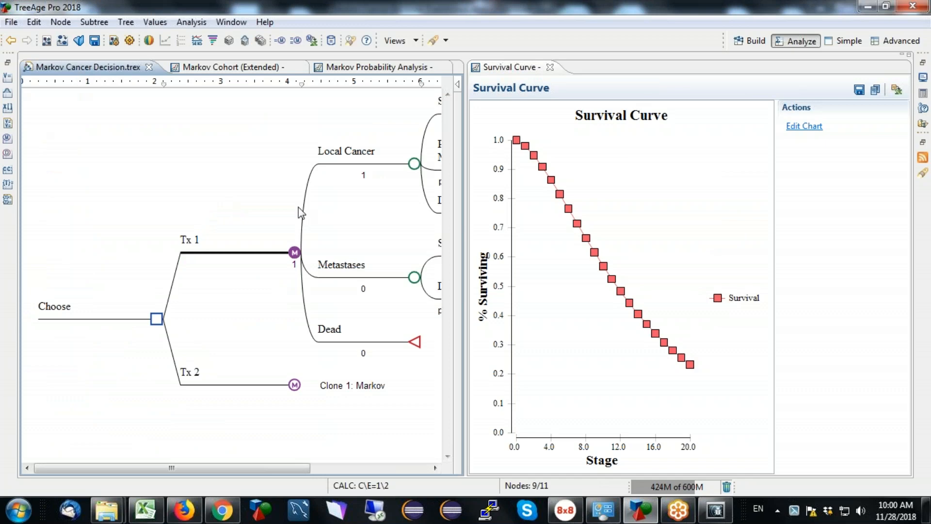
{"action": "left_click", "coordinate": [550, 67]}
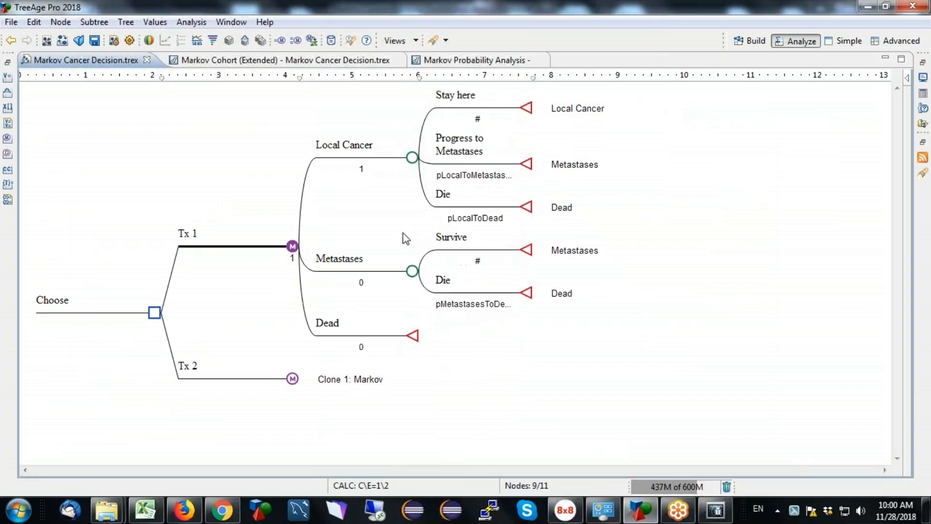
{"action": "right_click", "coordinate": [293, 248]}
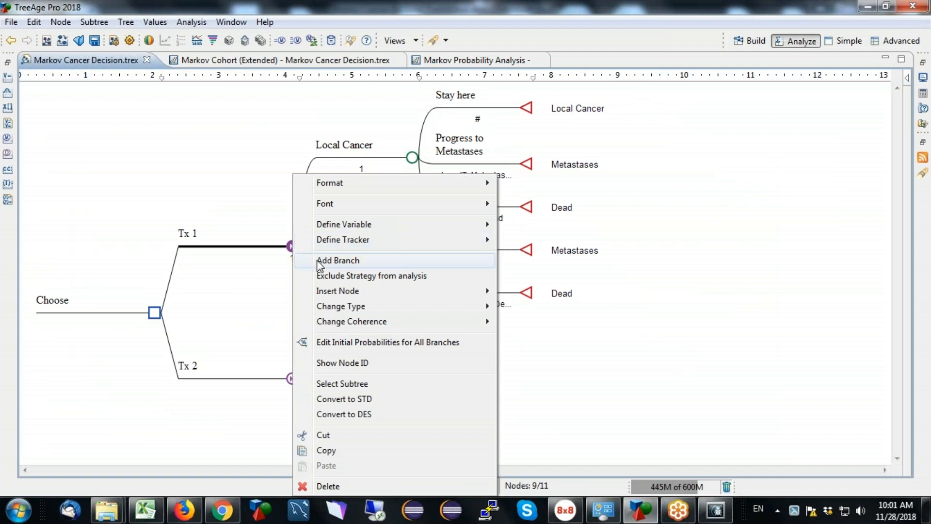
{"action": "mouse_move", "coordinate": [378, 328]}
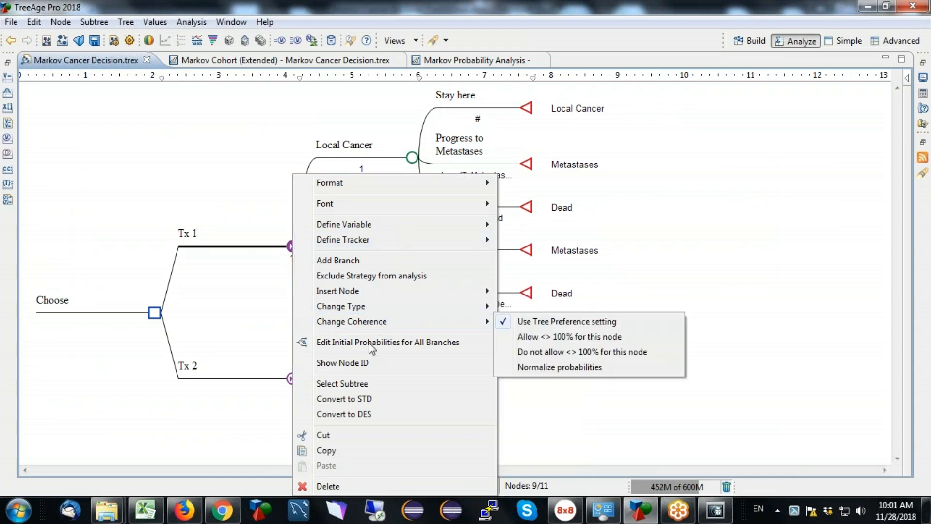
{"action": "left_click", "coordinate": [366, 399]}
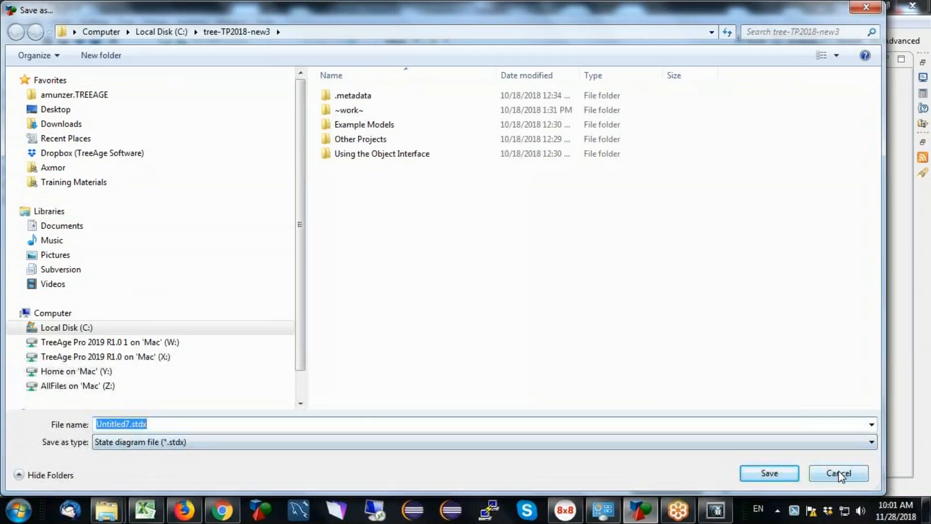
{"action": "left_click", "coordinate": [837, 473]}
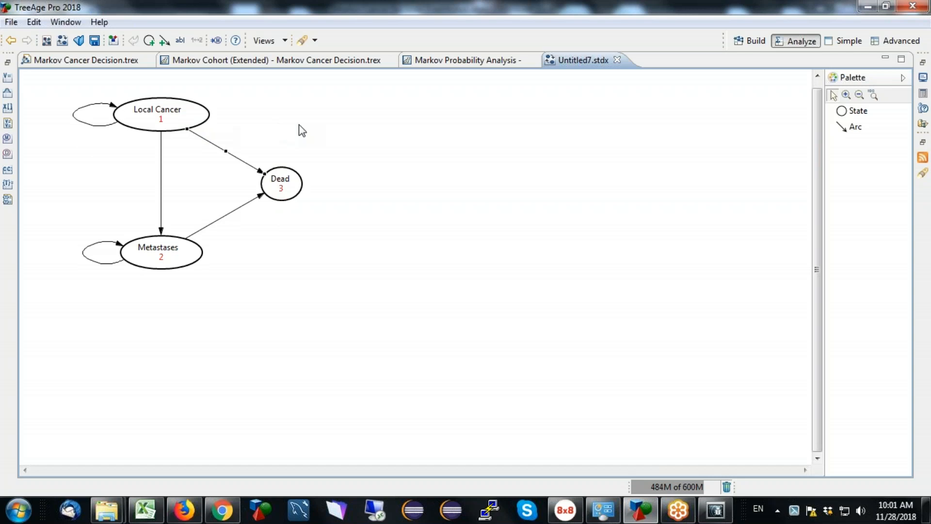
Step: Compare the state diagram with the tree, and roughly double the Dead state's size and shift it slightly up and left
{"action": "left_click", "coordinate": [120, 60]}
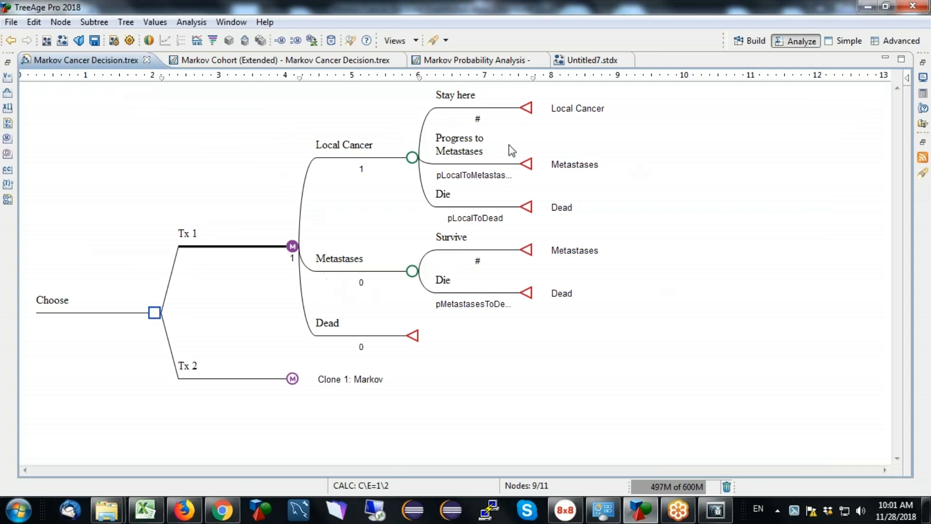
{"action": "left_click", "coordinate": [591, 60]}
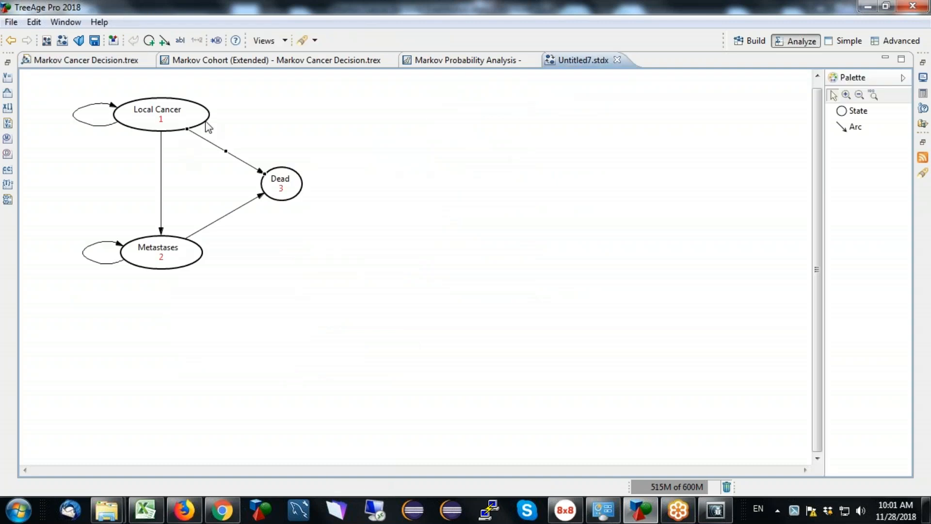
{"action": "left_click", "coordinate": [294, 200]}
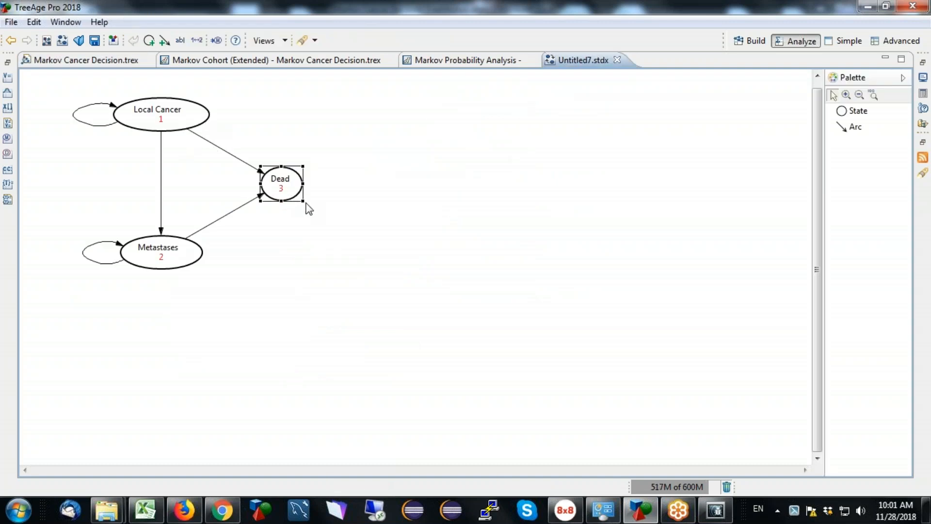
{"action": "left_click_drag", "start_coordinate": [305, 202], "coordinate": [364, 231]}
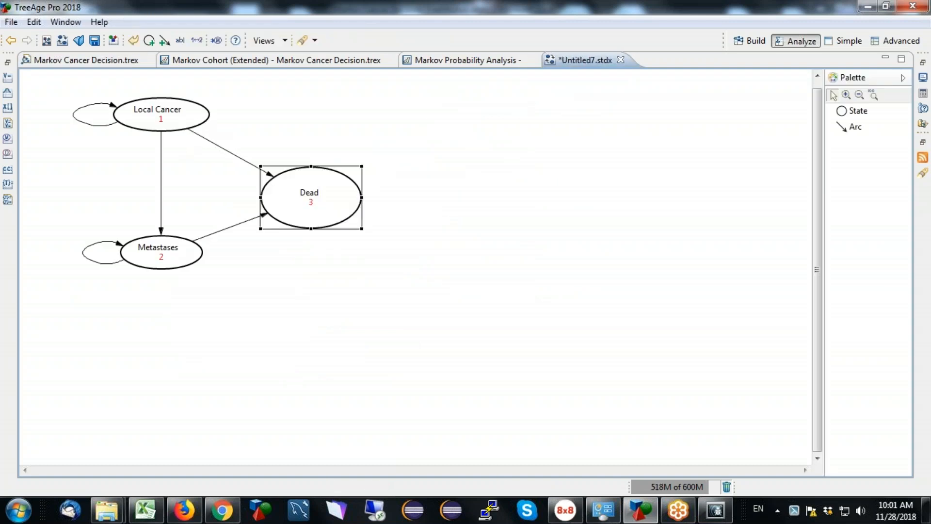
{"action": "left_click", "coordinate": [335, 170]}
{"action": "left_click", "coordinate": [336, 170]}
{"action": "left_click_drag", "start_coordinate": [339, 167], "coordinate": [323, 137]}
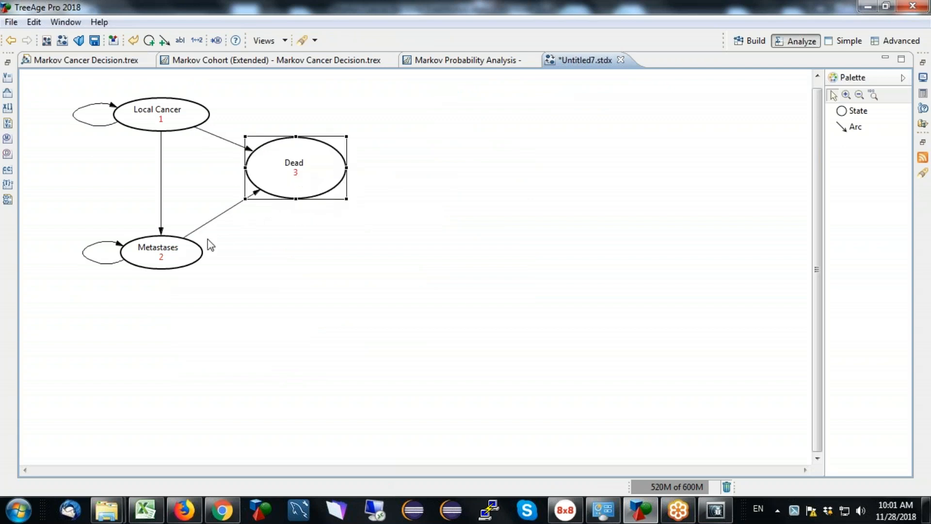
{"action": "left_click", "coordinate": [297, 260]}
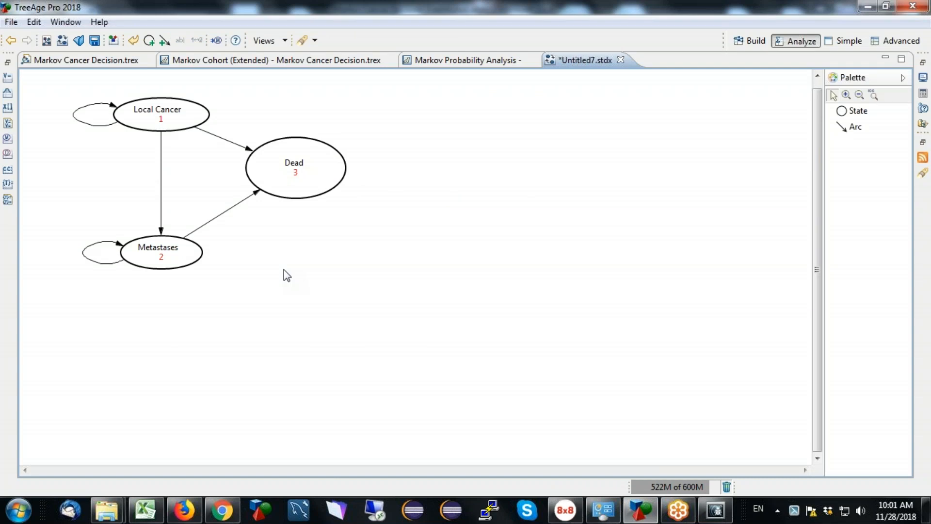
Step: Convert the edited state transition diagram back to a Markov tree
{"action": "right_click", "coordinate": [283, 248]}
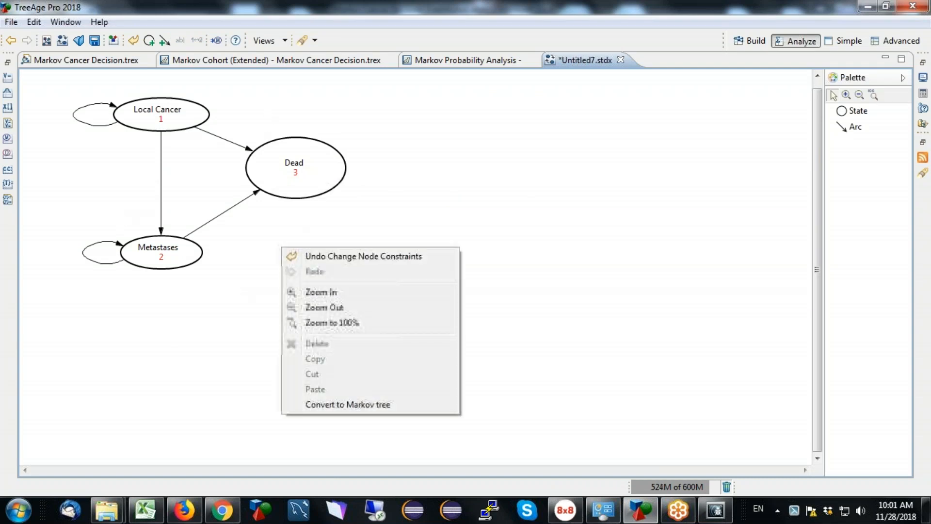
{"action": "left_click", "coordinate": [382, 405]}
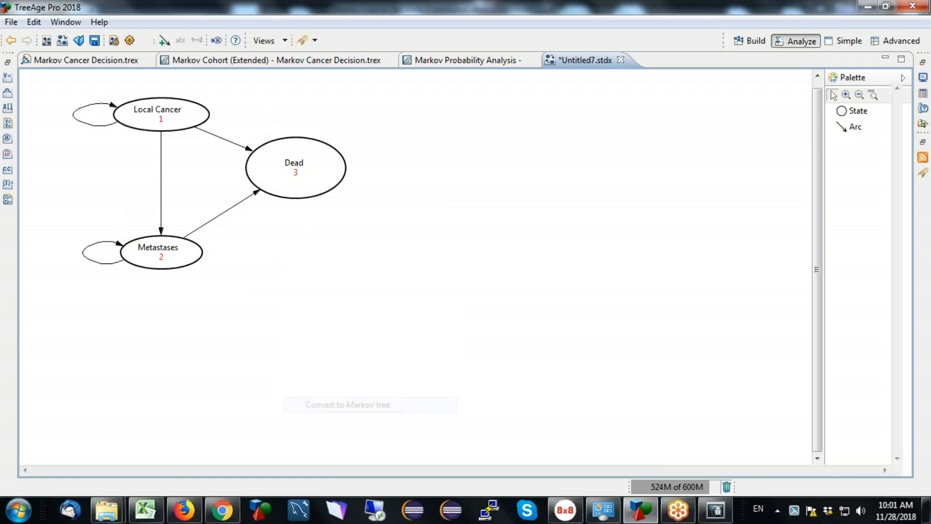